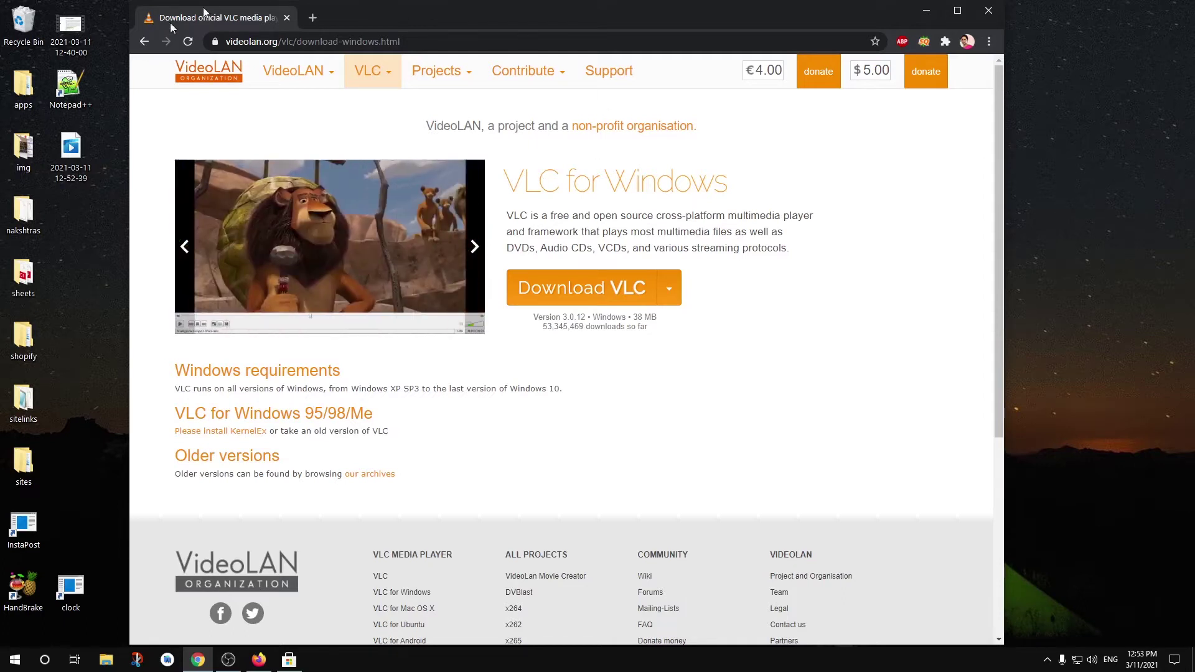
- Return to the VideoLAN home page via its logo, then close Chrome
click(184, 77)
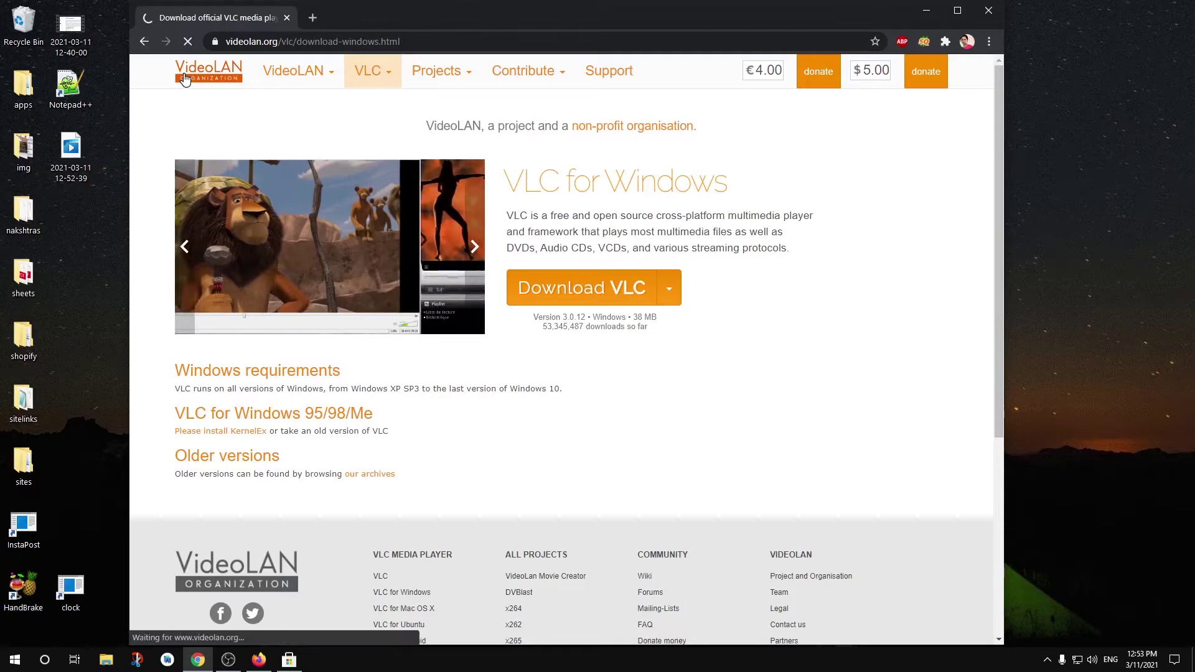
click(989, 12)
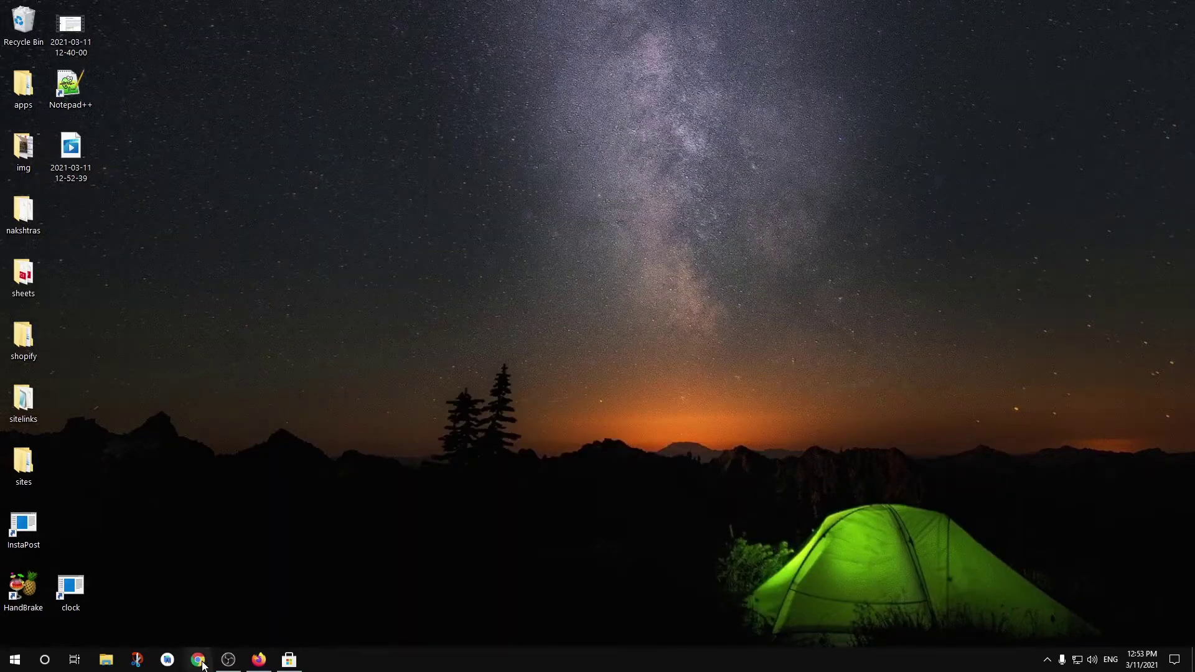
- Reopen Chrome and load videolan.org from the address bar
click(203, 665)
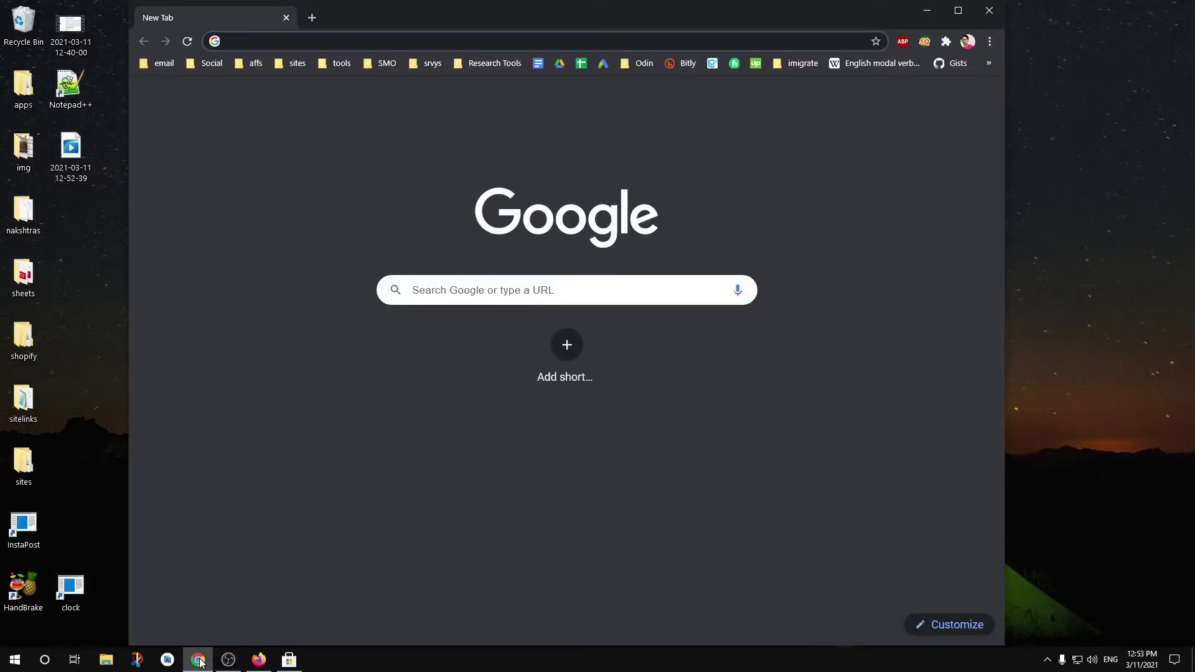
click(259, 660)
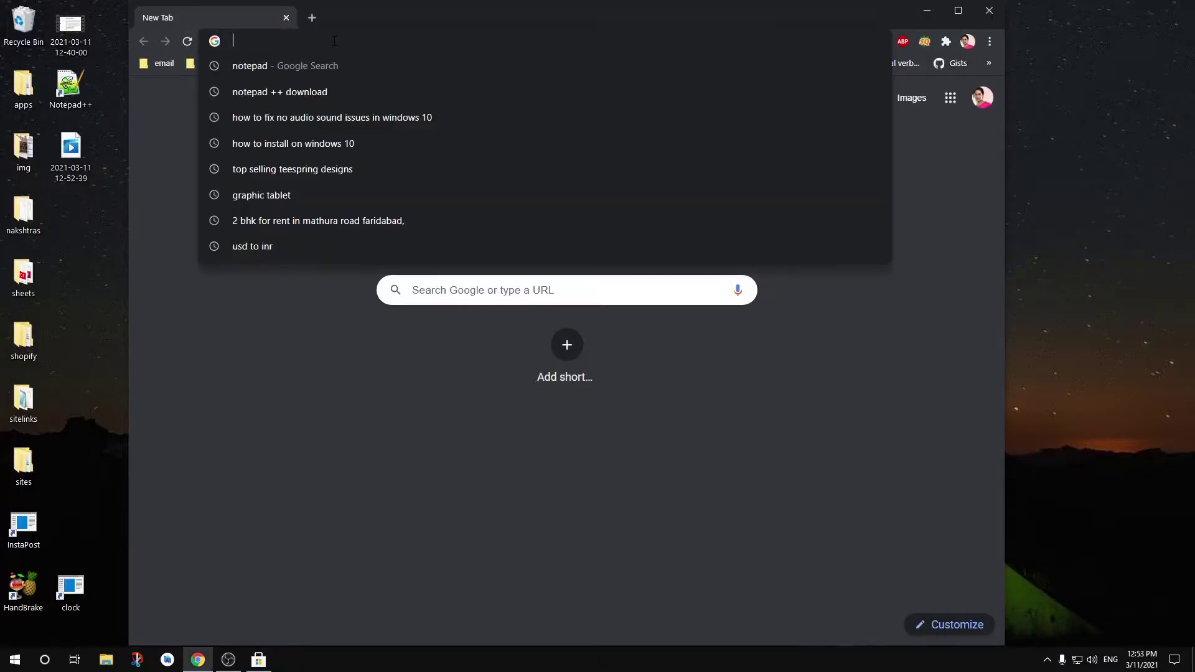
text(video)
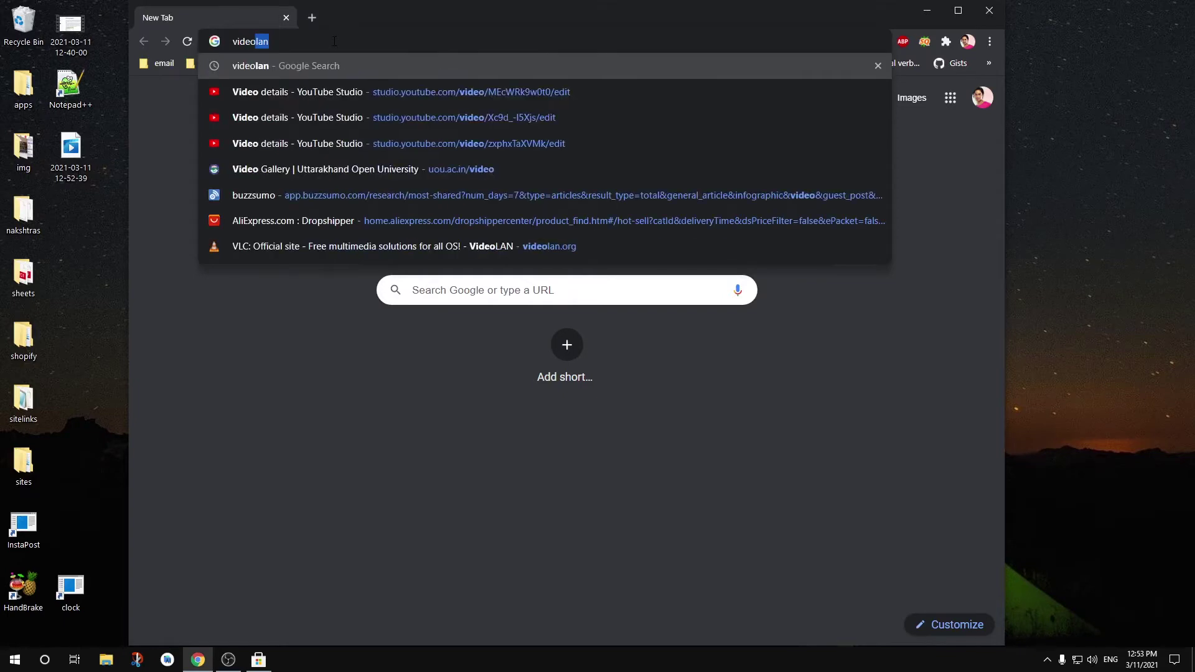
text(lan)
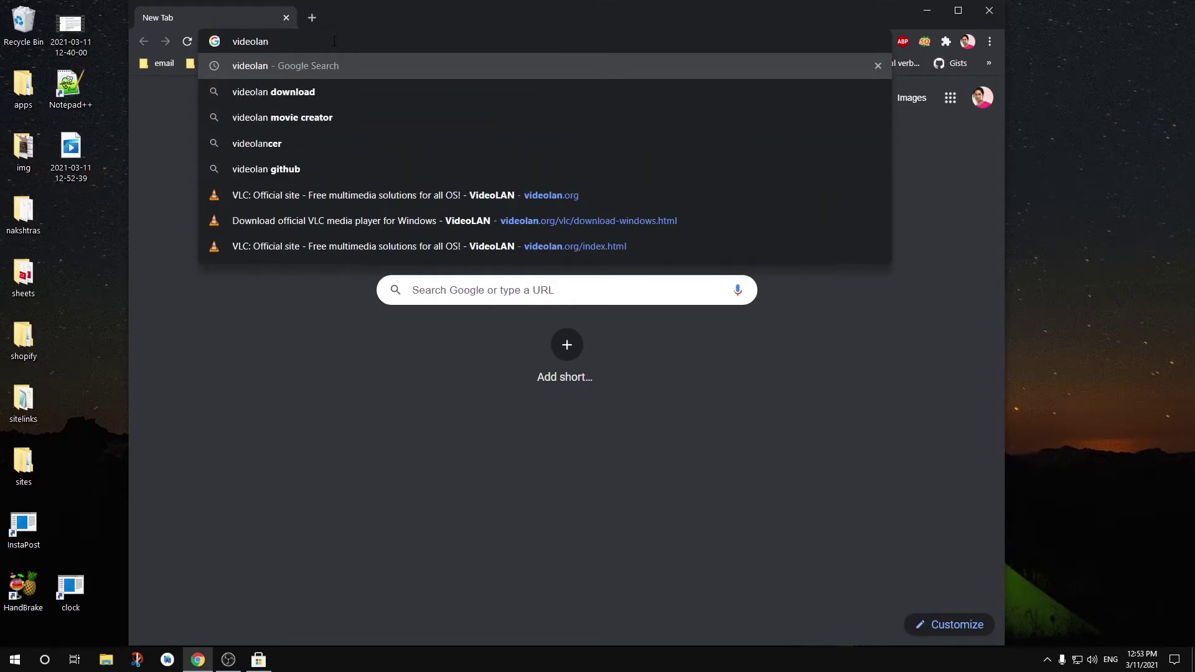
text(.org)
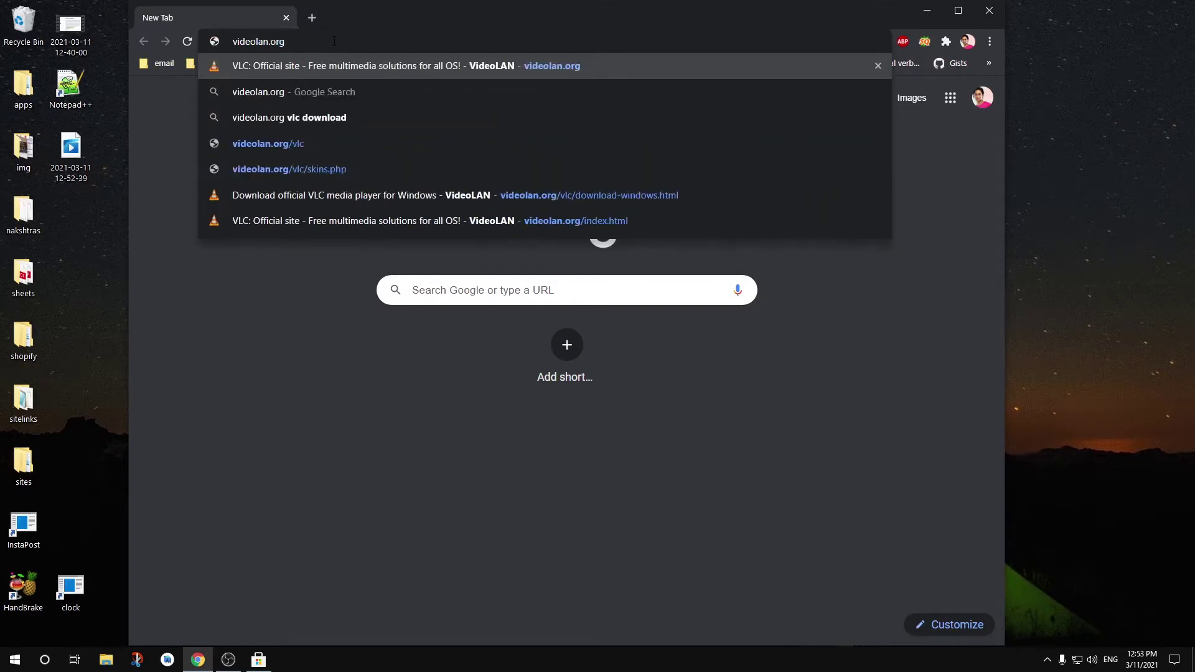
key(Return)
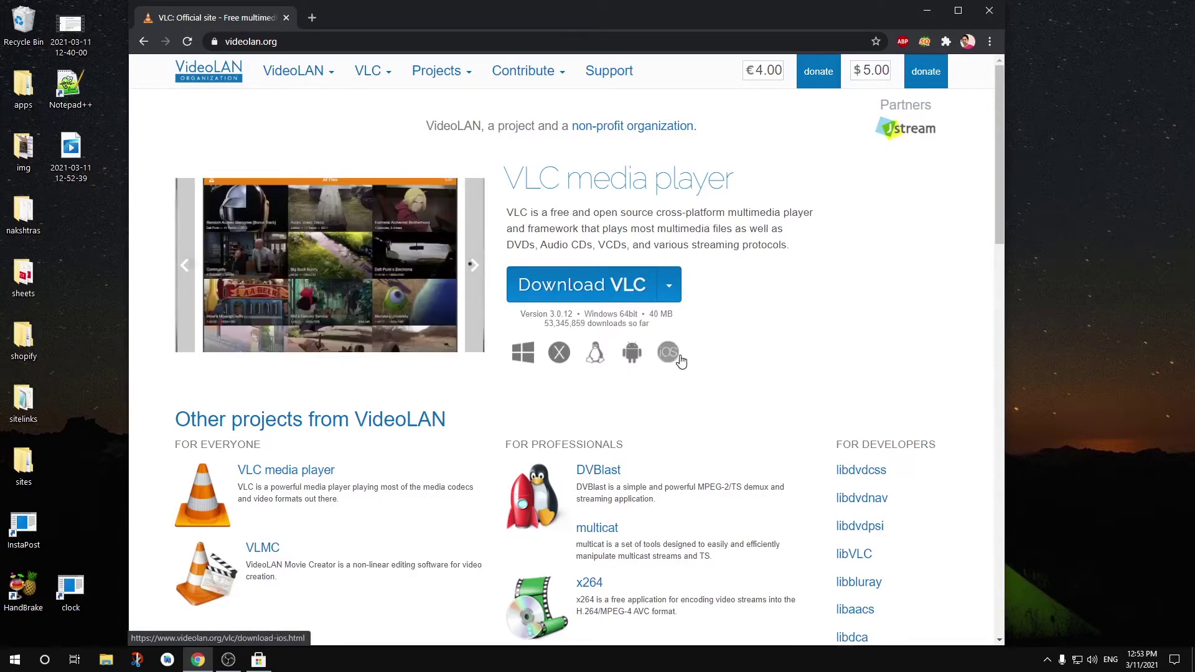
- Download VLC 3.0.12 for Windows 64bit from the Download VLC dropdown
click(669, 286)
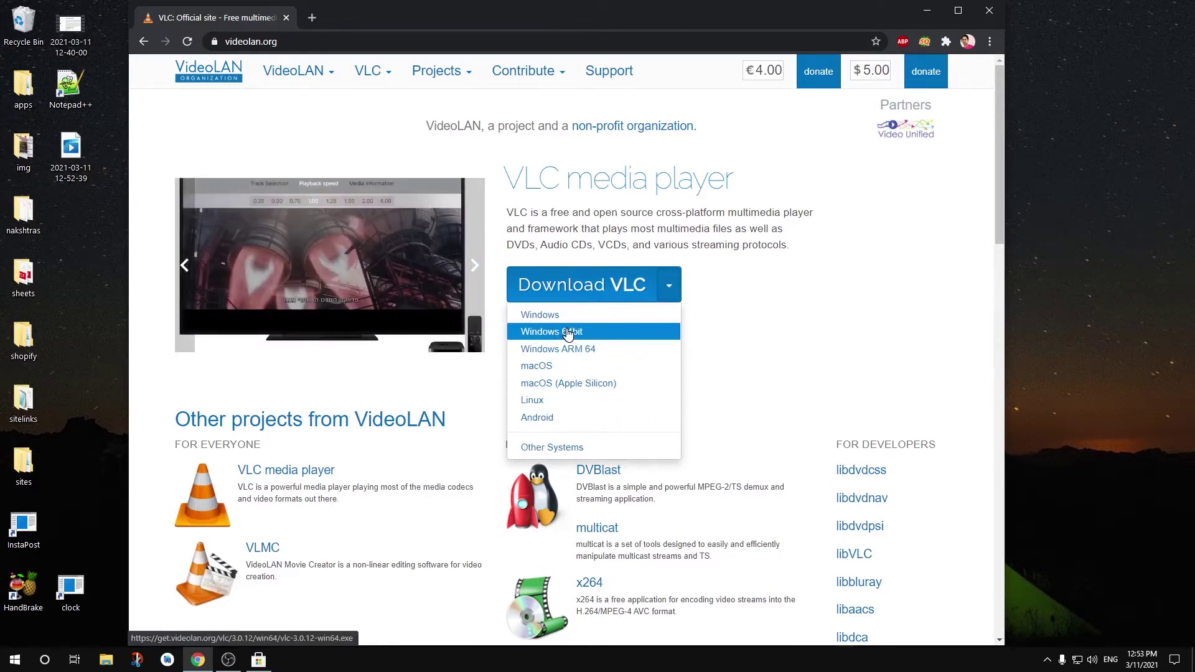
click(606, 336)
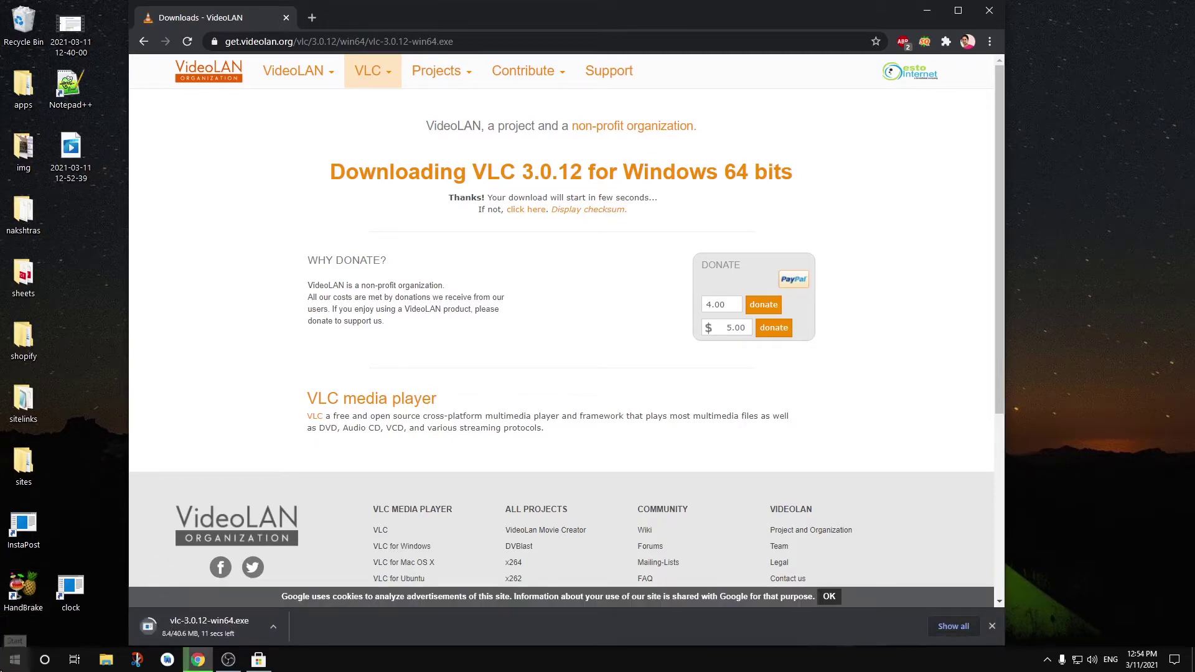
right_click(6, 661)
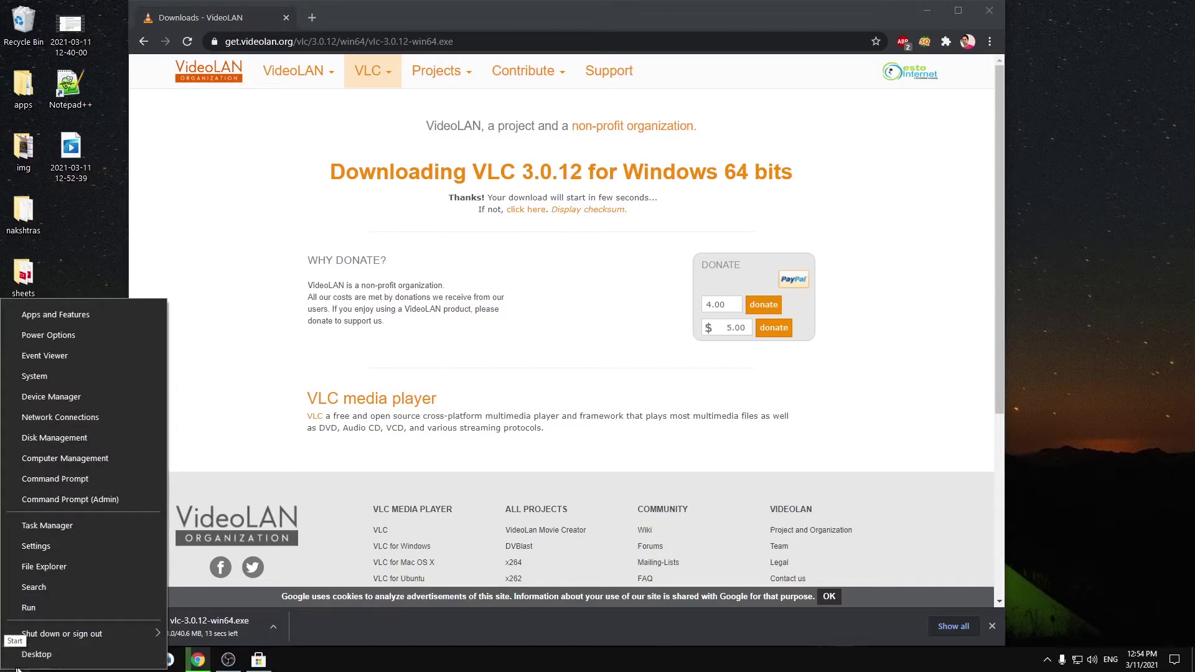
key(Escape)
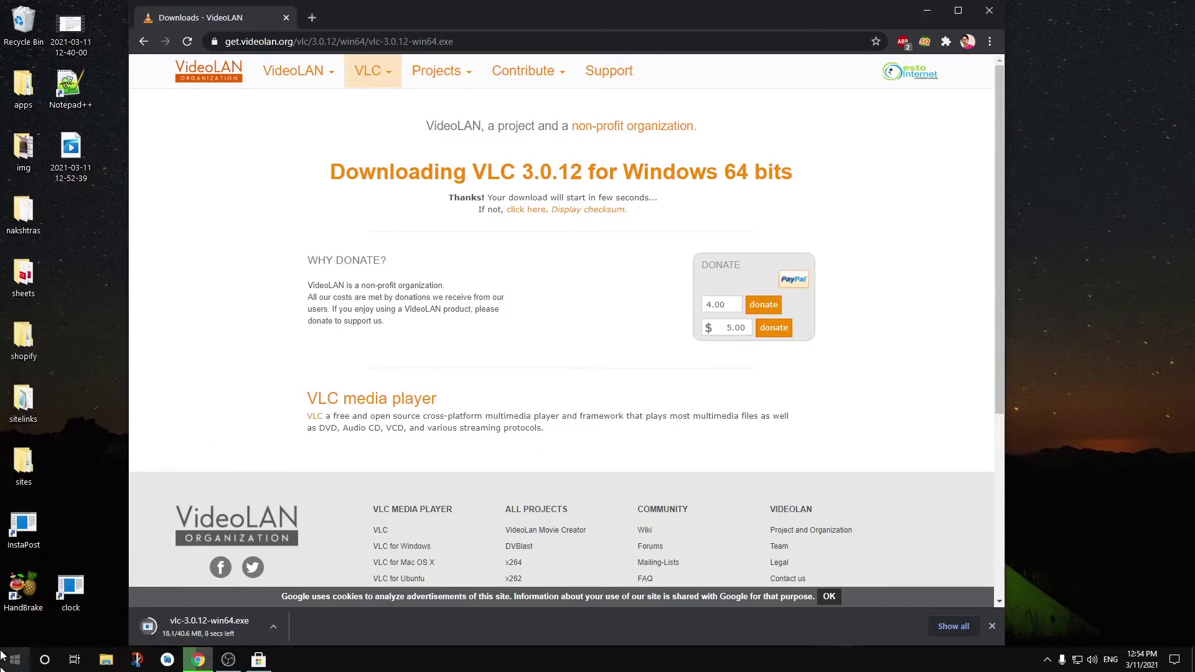
right_click(7, 661)
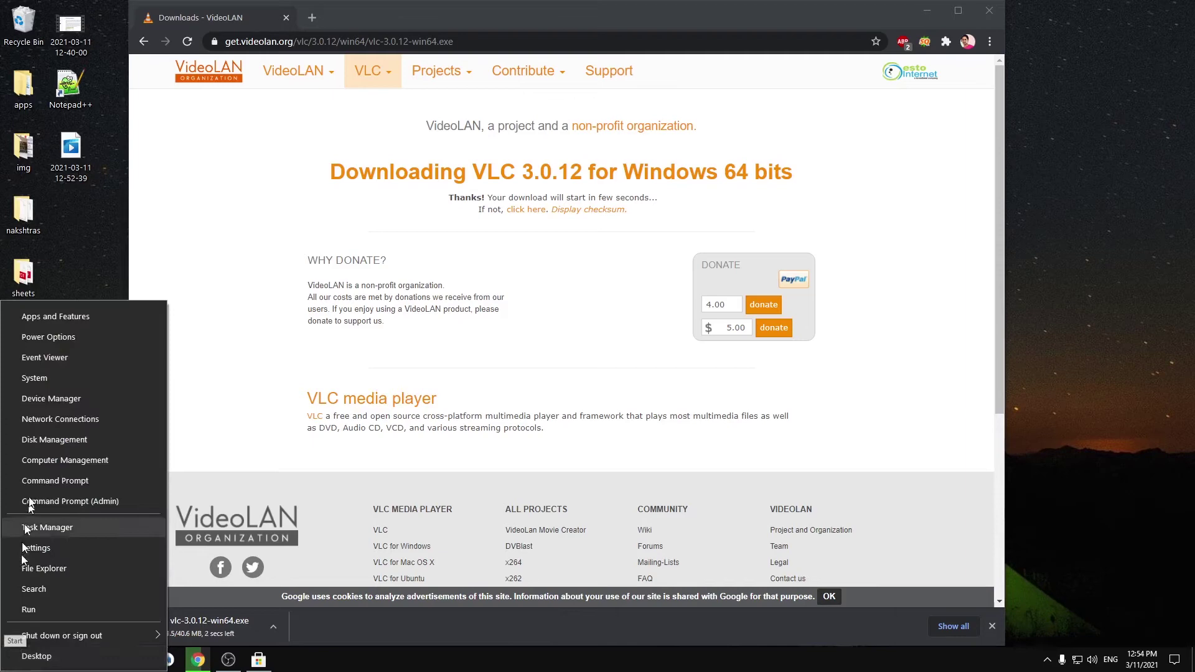
click(35, 386)
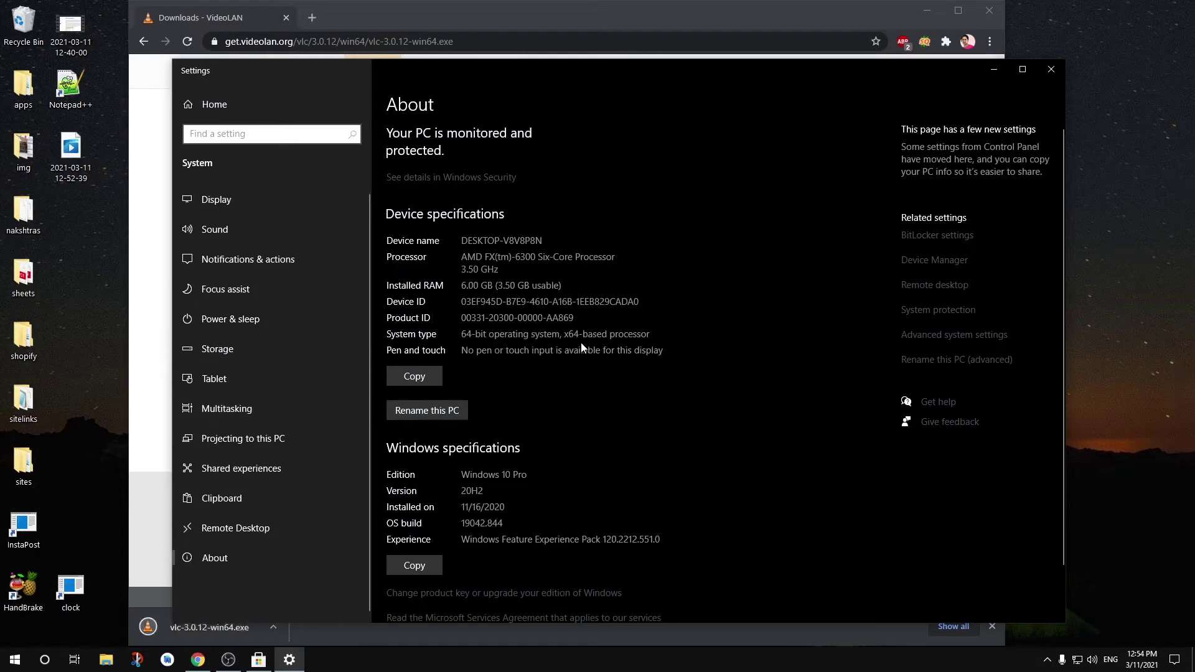
drag(649, 336, 458, 335)
click(701, 330)
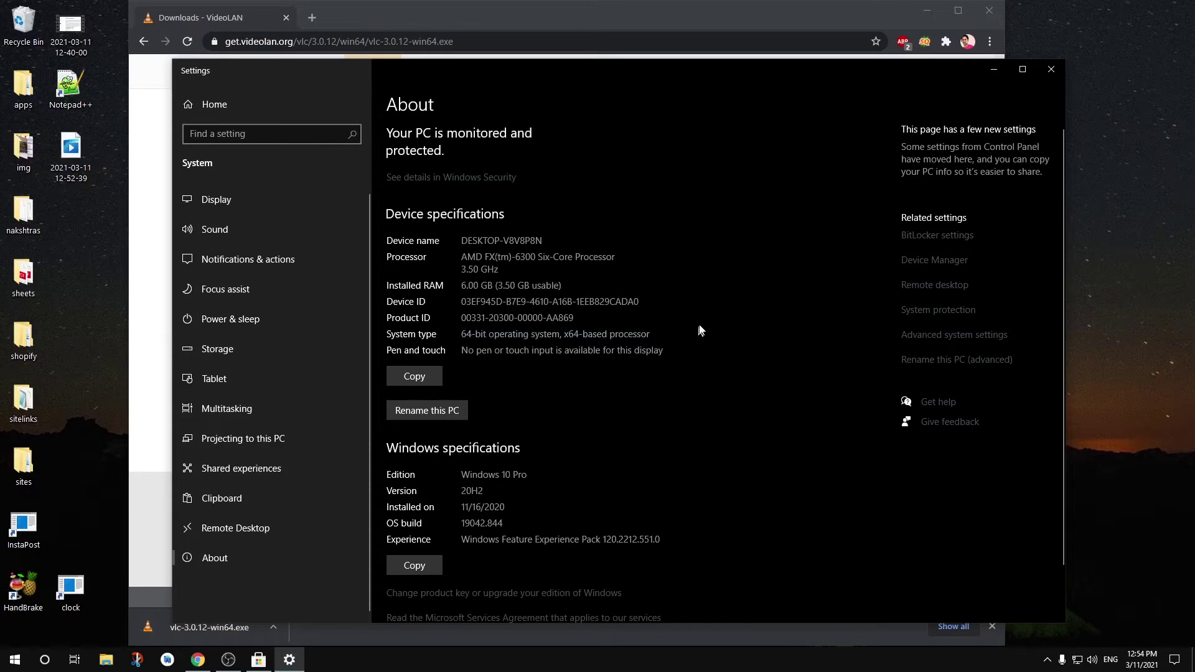
click(1051, 69)
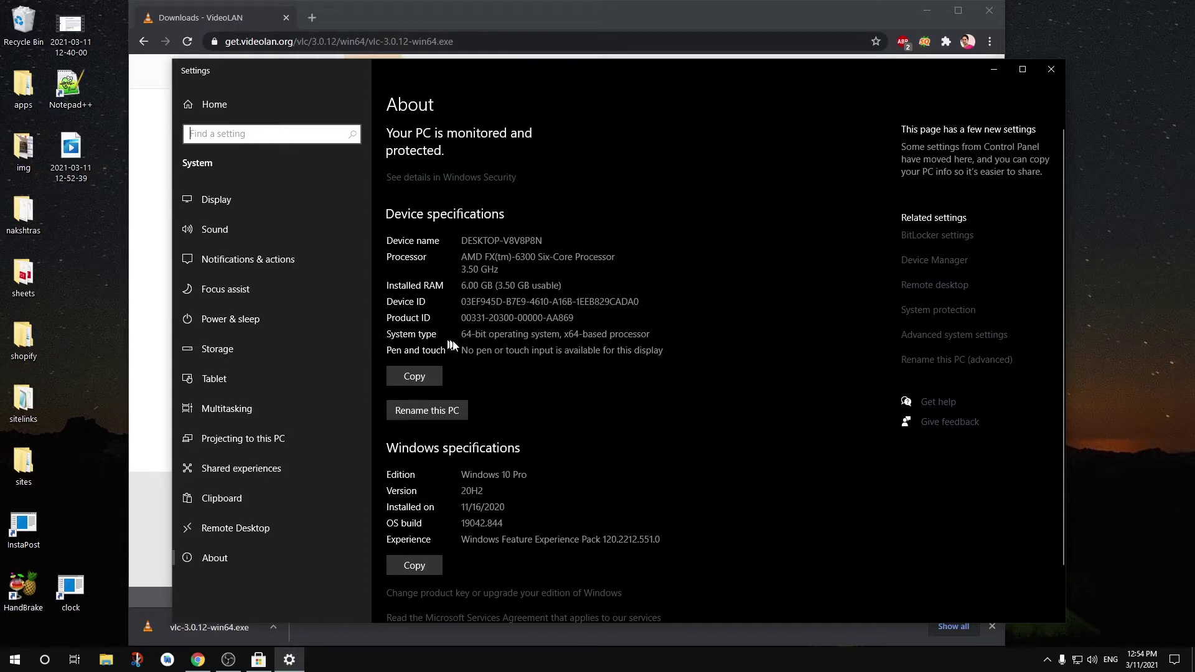
drag(461, 336, 681, 347)
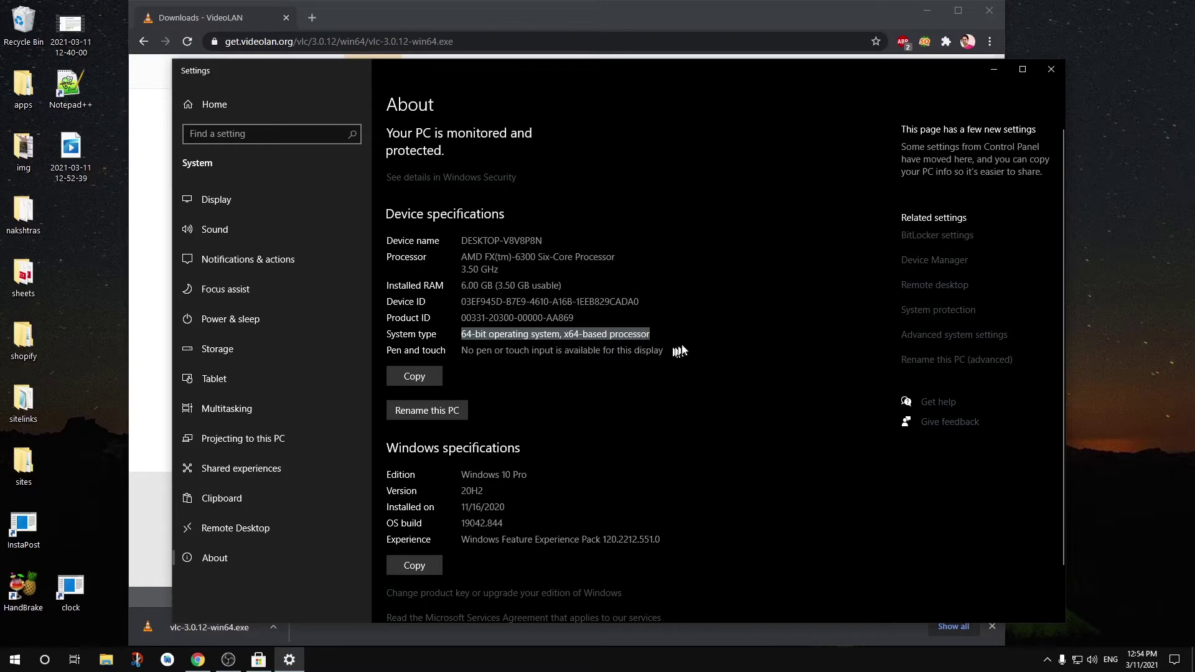
click(1052, 71)
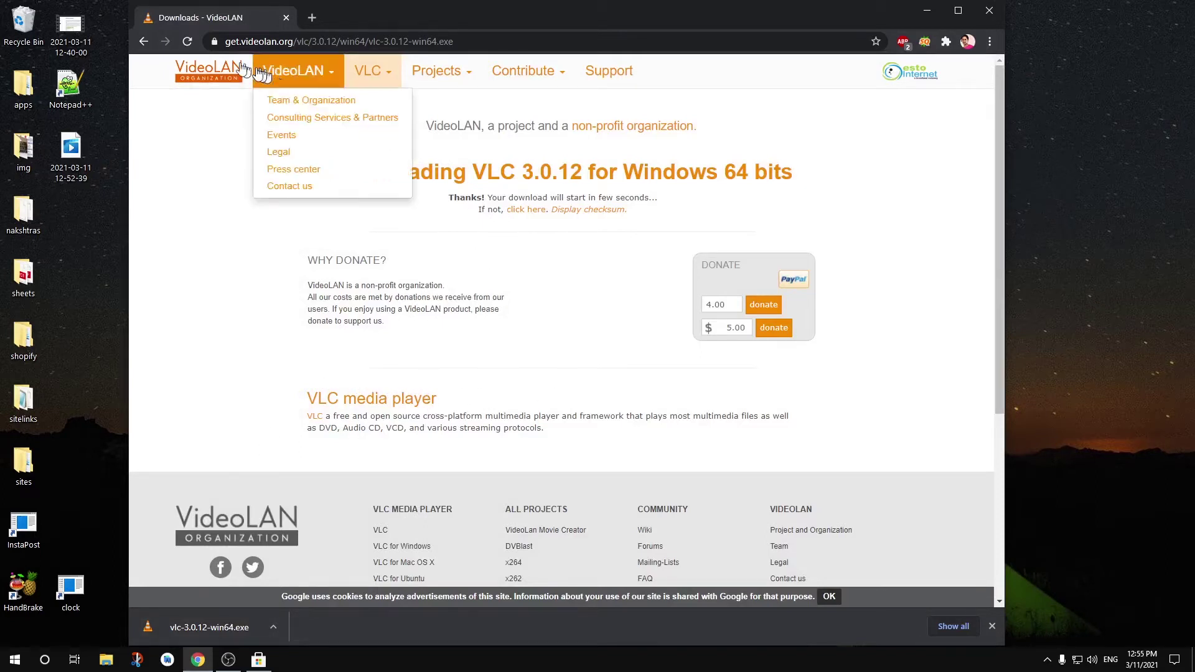
- Go from the VideoLAN home page to the VLC for Windows page and browse its package-type list
click(191, 69)
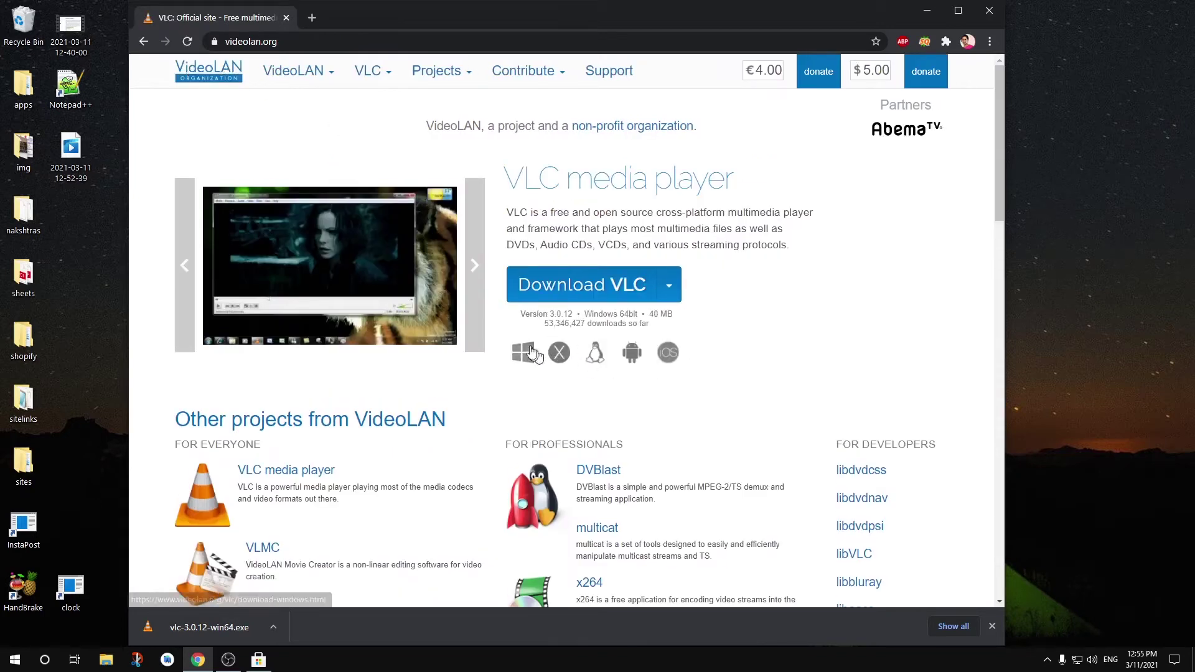
click(524, 353)
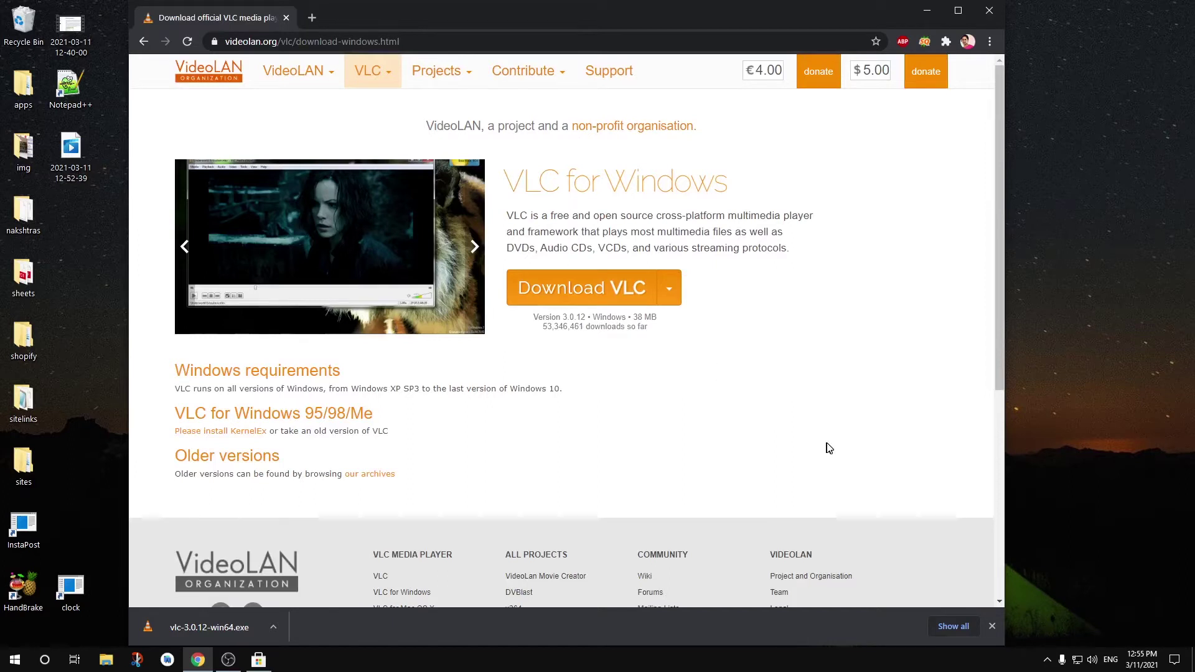
click(671, 292)
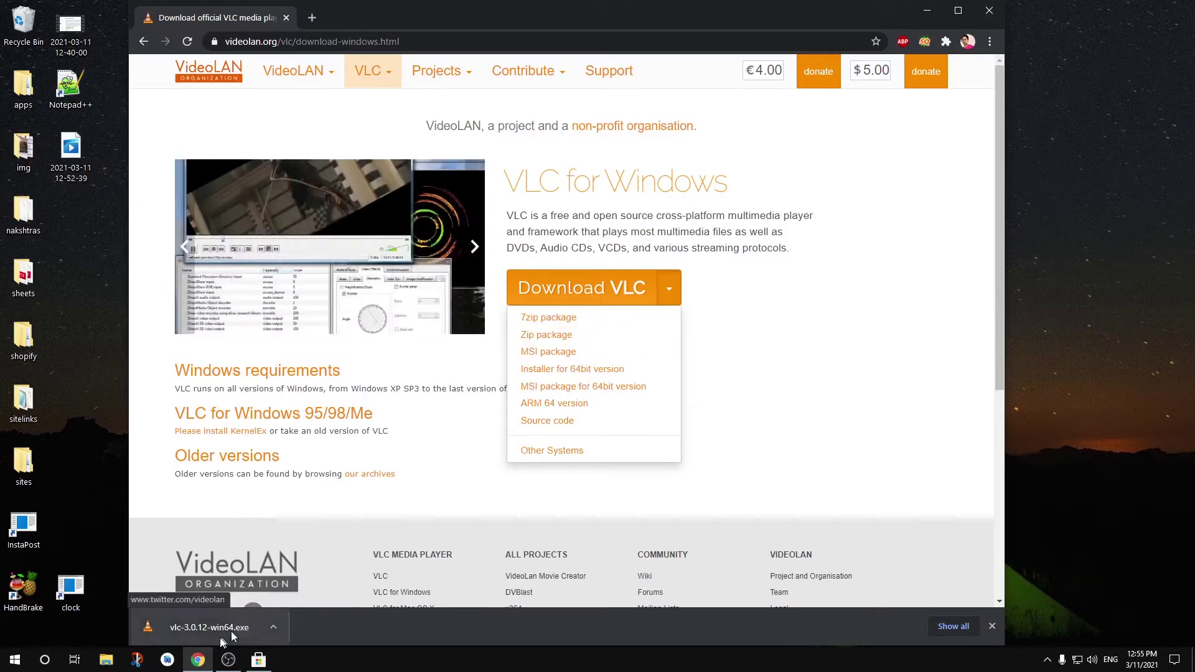
click(443, 502)
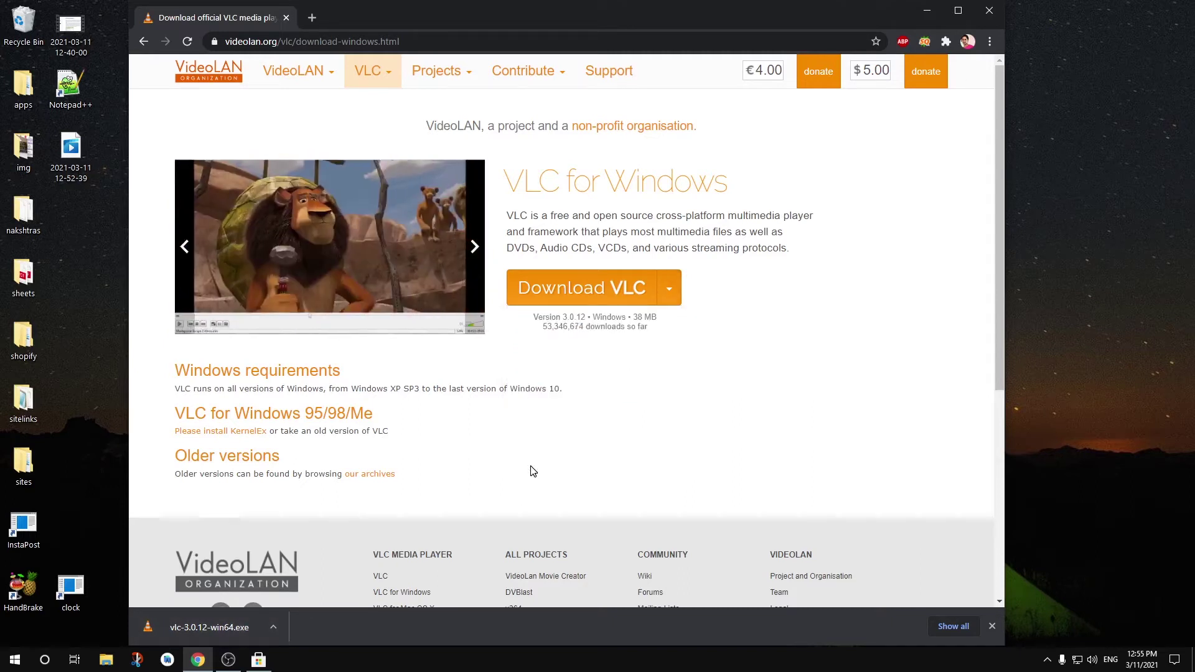
click(673, 298)
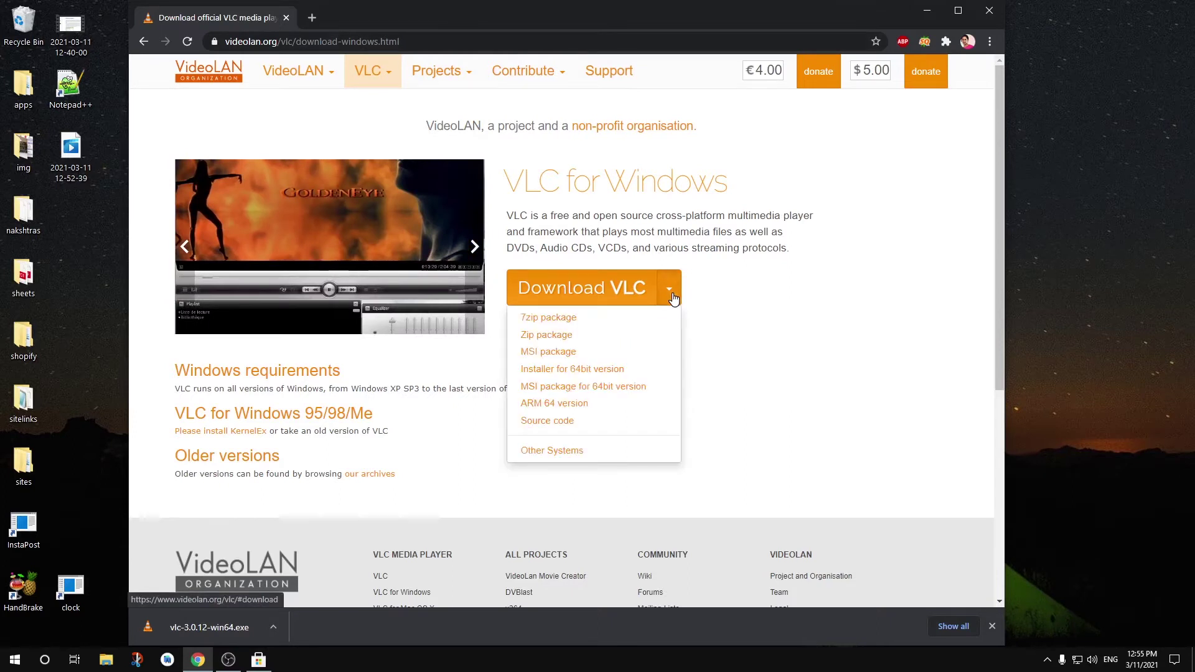
click(791, 390)
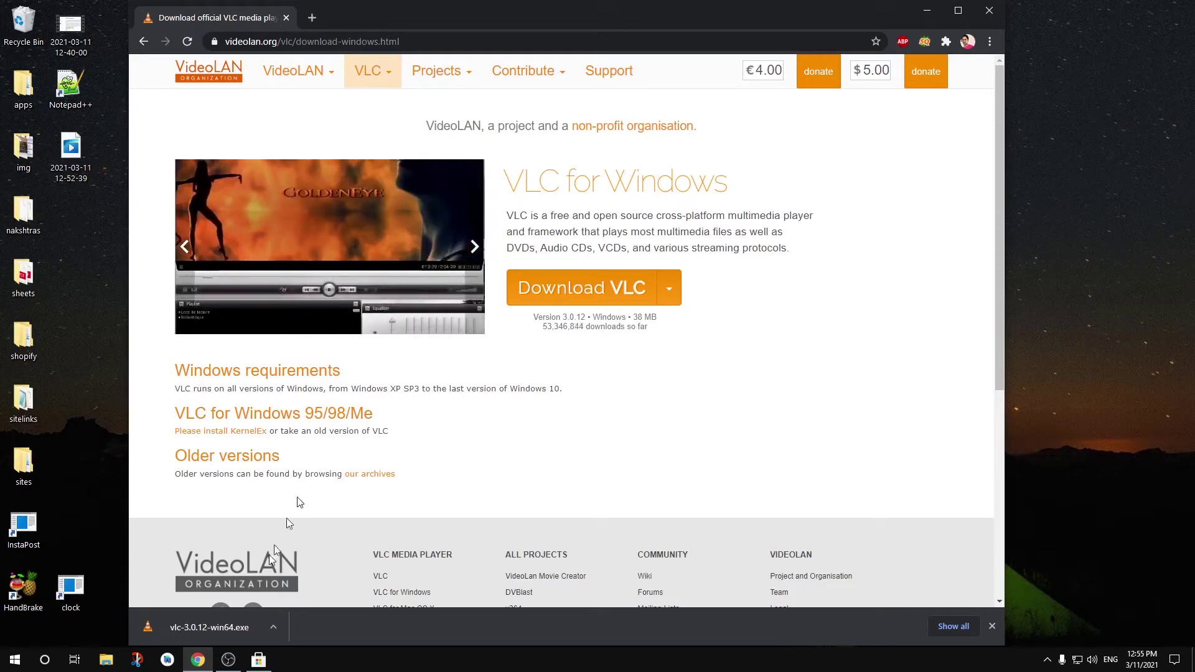
- Close the Store window, then relaunch Microsoft Store from Windows search
click(256, 661)
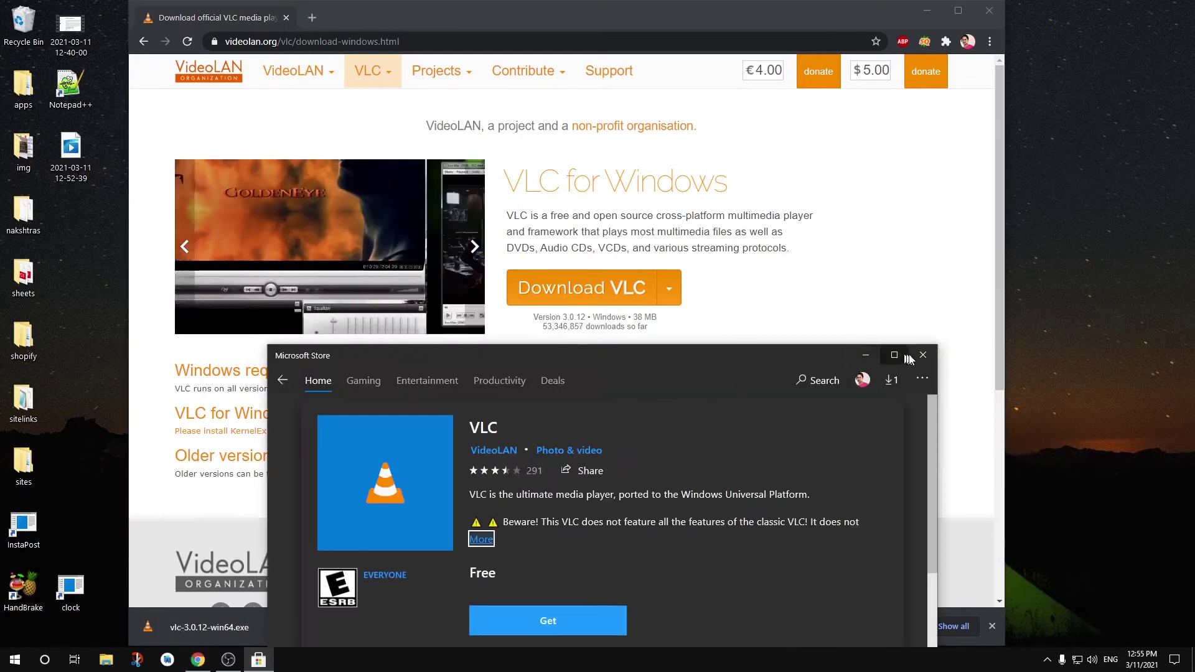
click(922, 356)
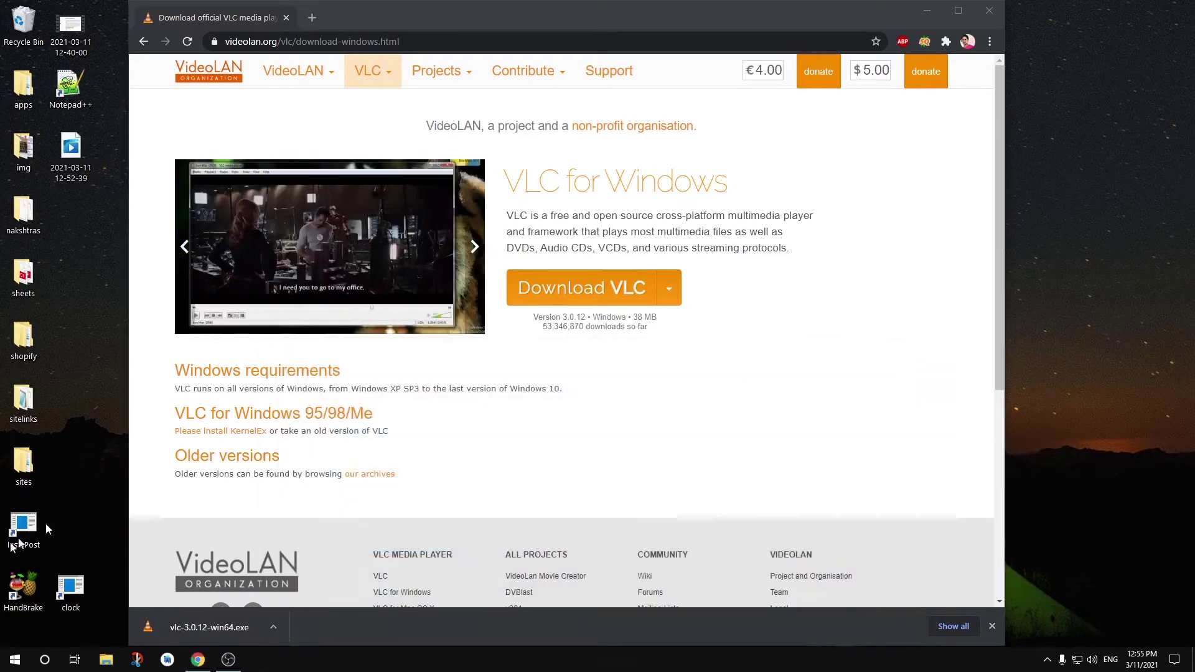
click(15, 660)
click(292, 461)
text(sto)
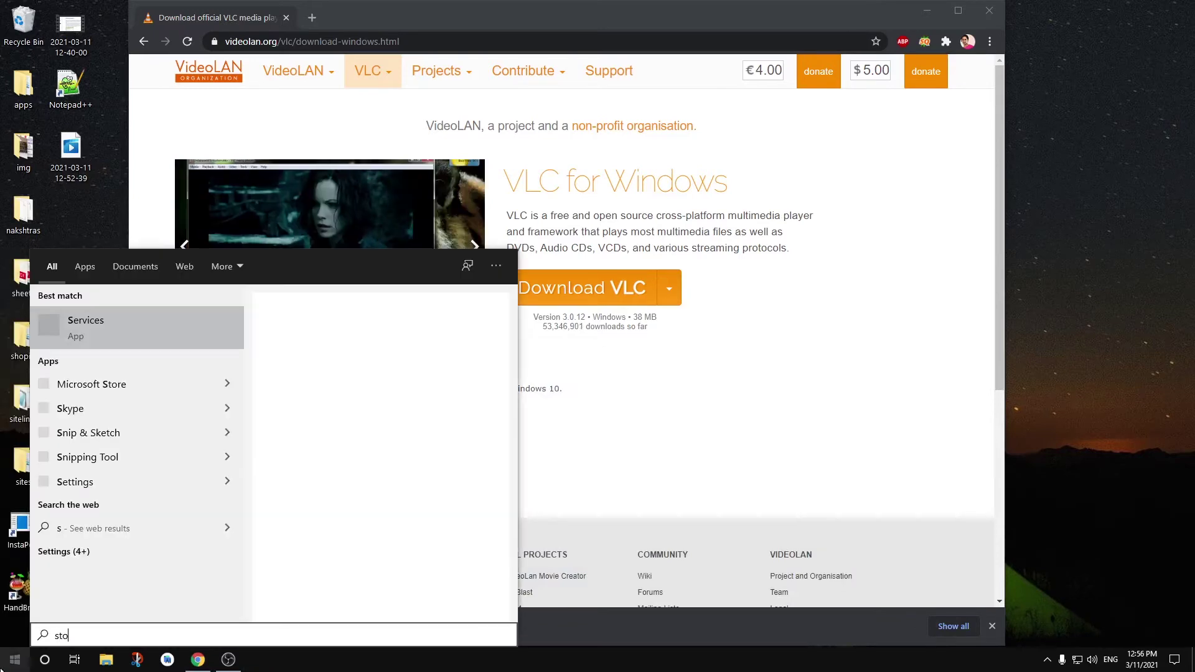
text(re)
key(Return)
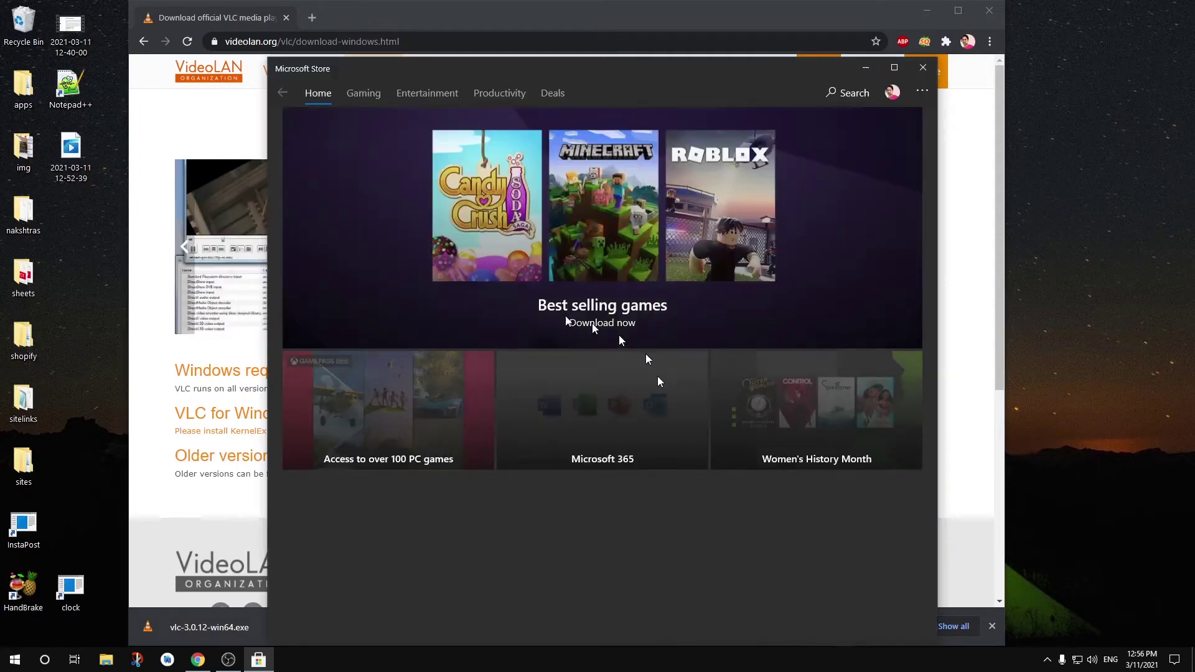
- Search the Store for 'vlc' and open the VLC app page
click(859, 100)
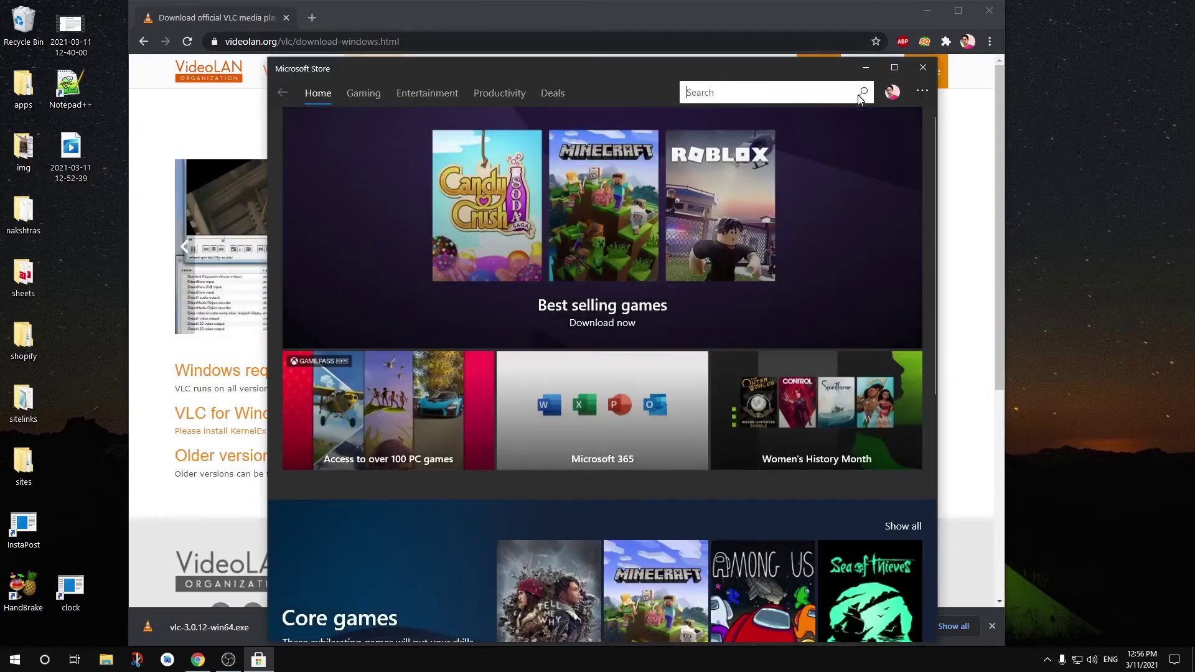
text(v)
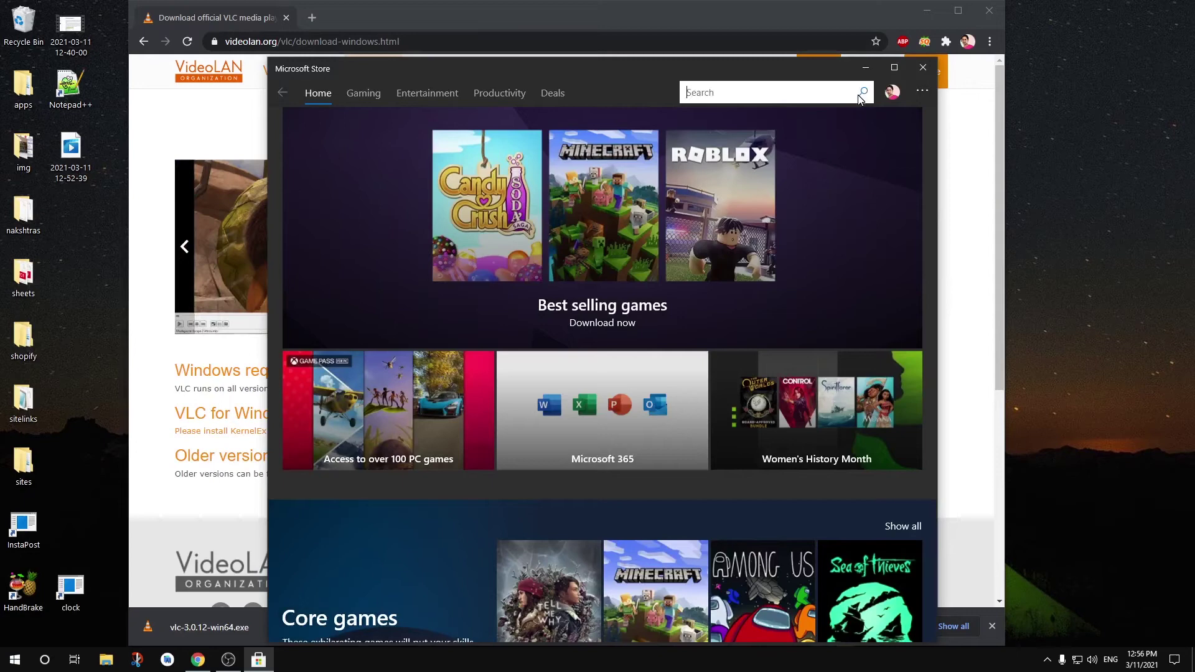
text(lc)
key(Return)
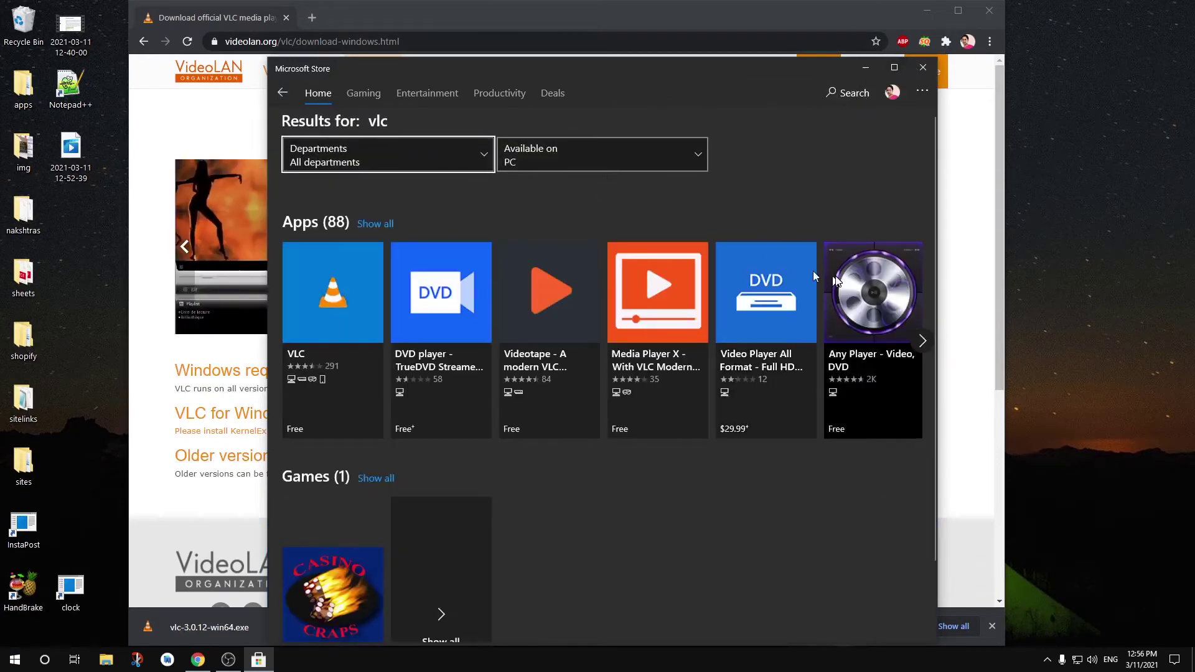
click(320, 299)
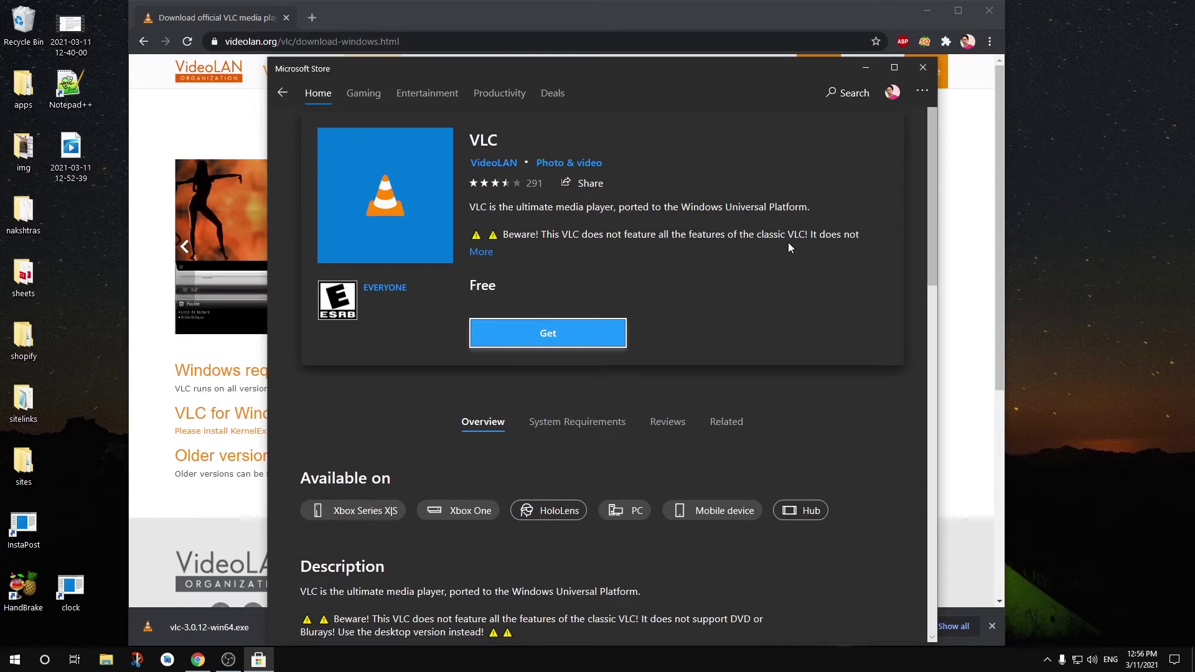
- Read VLC's full Store description, then bring the videolan.org Chrome page back to front
click(483, 254)
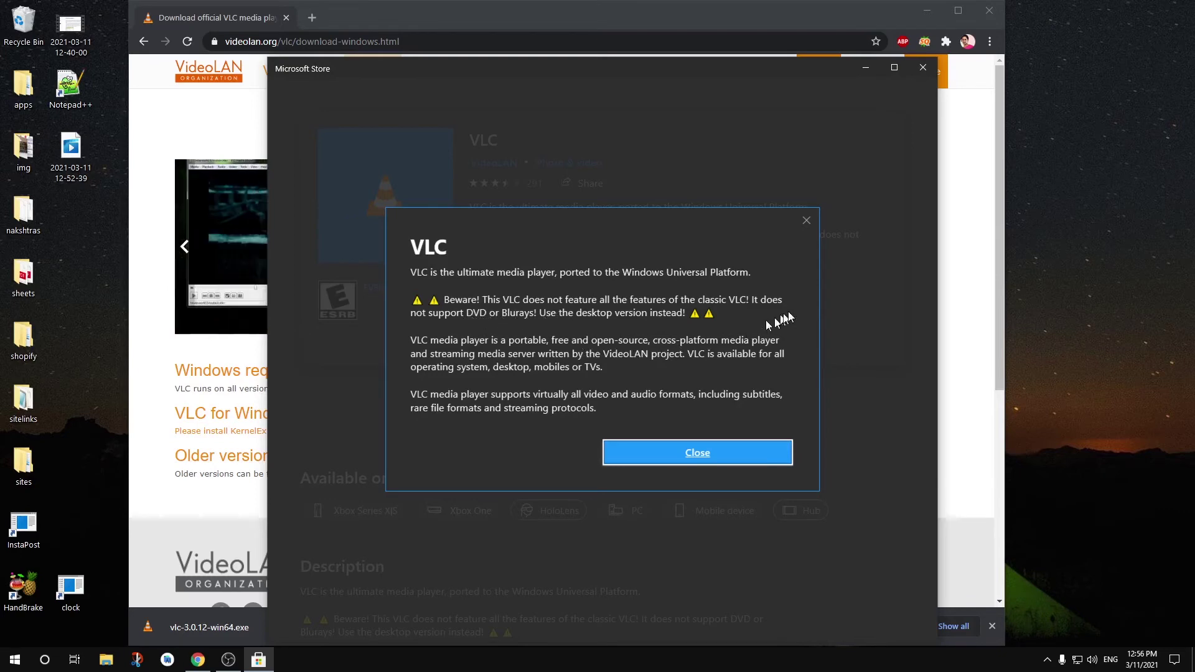
click(805, 224)
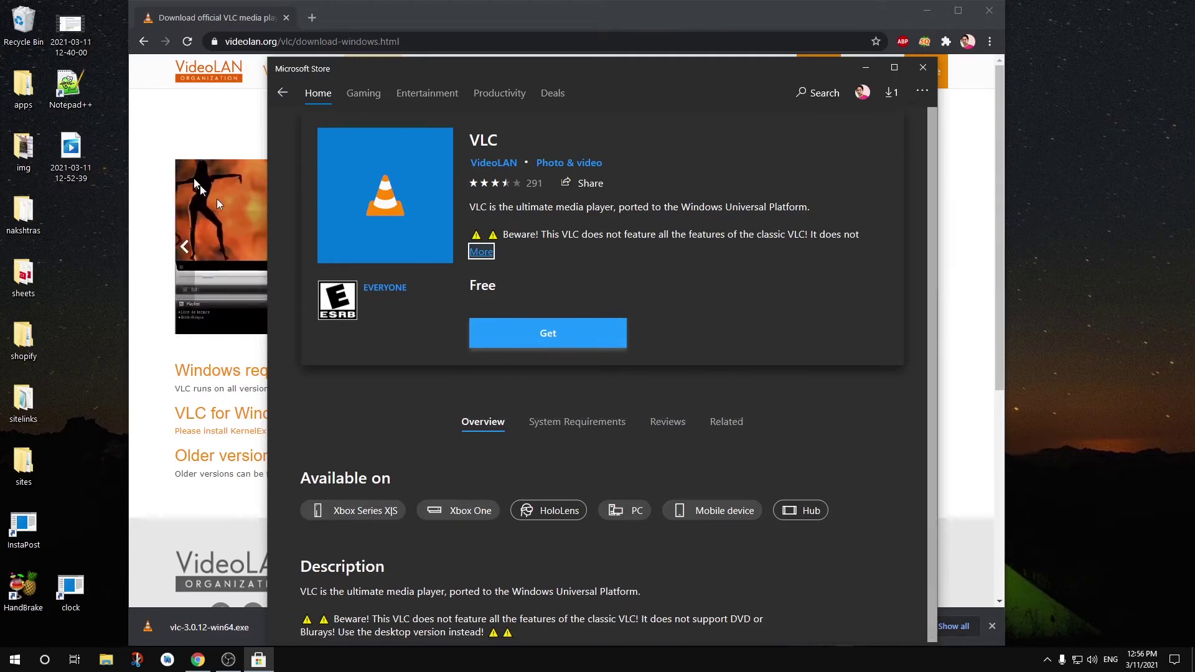
click(243, 507)
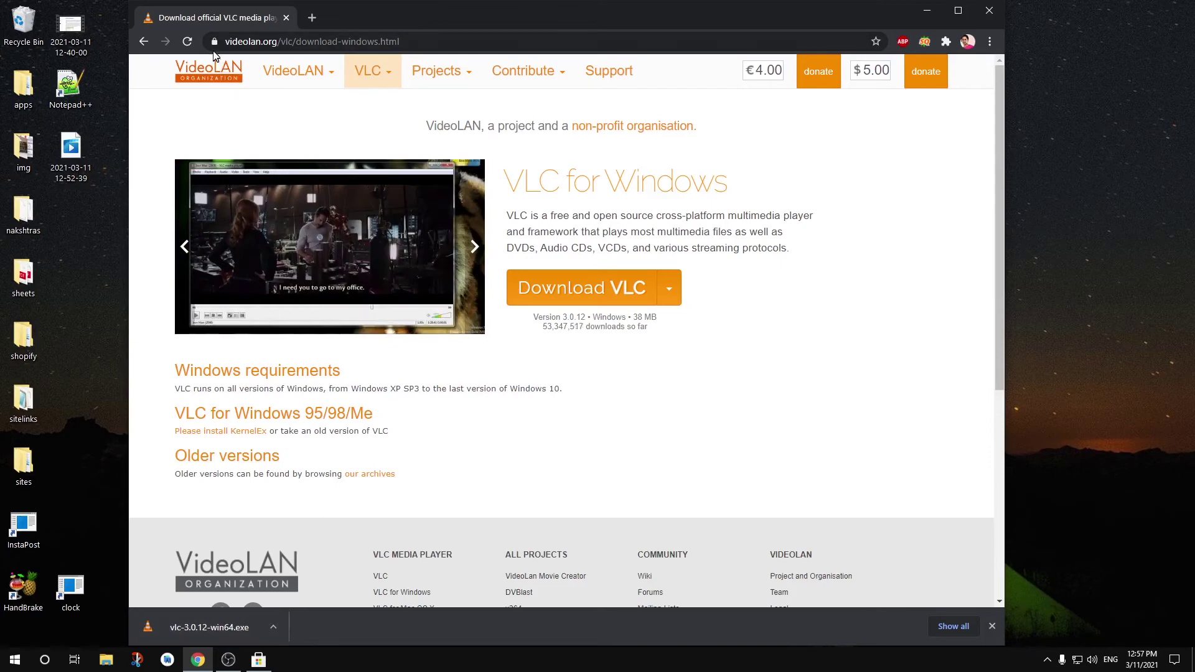
- Launch the downloaded vlc-3.0.12-win64.exe installer from Chrome's download bar
click(190, 628)
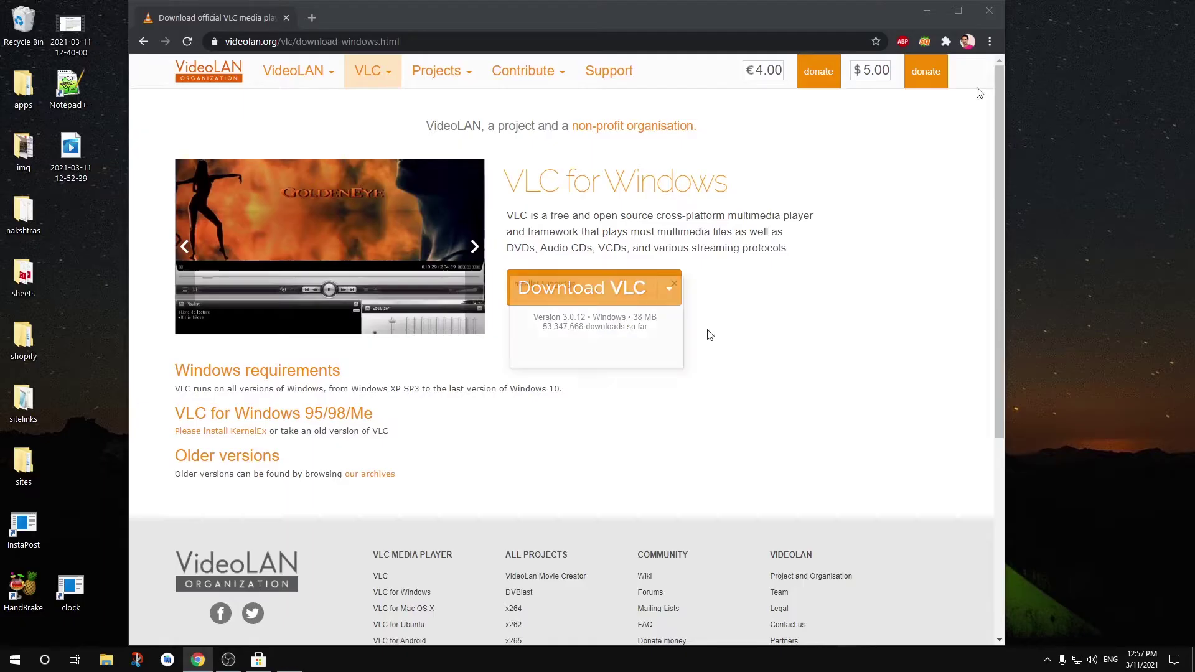
- Move the browser and Store windows aside and confirm English as the installer language
click(927, 8)
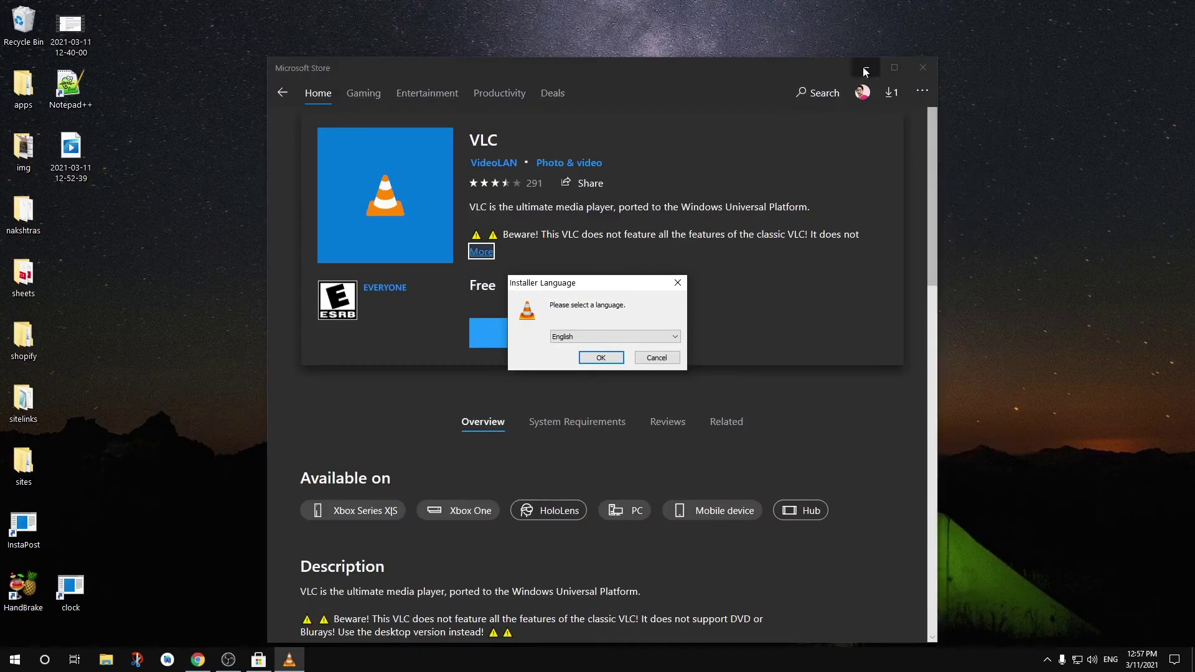
click(865, 70)
drag(548, 287, 547, 215)
click(630, 264)
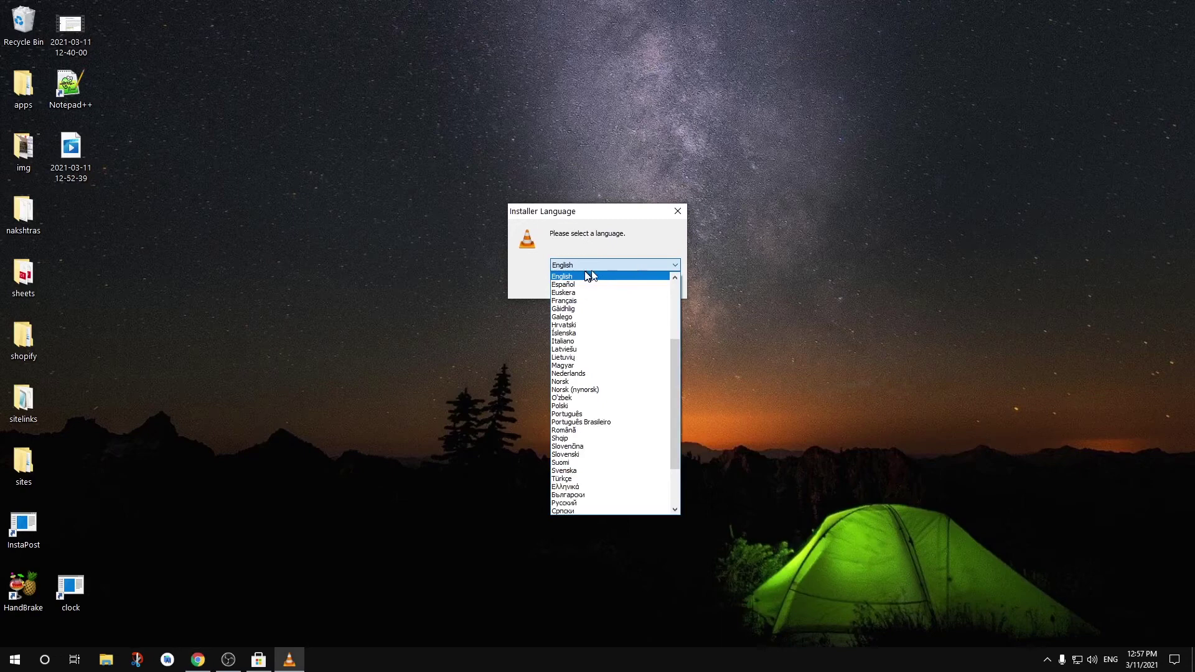
click(524, 277)
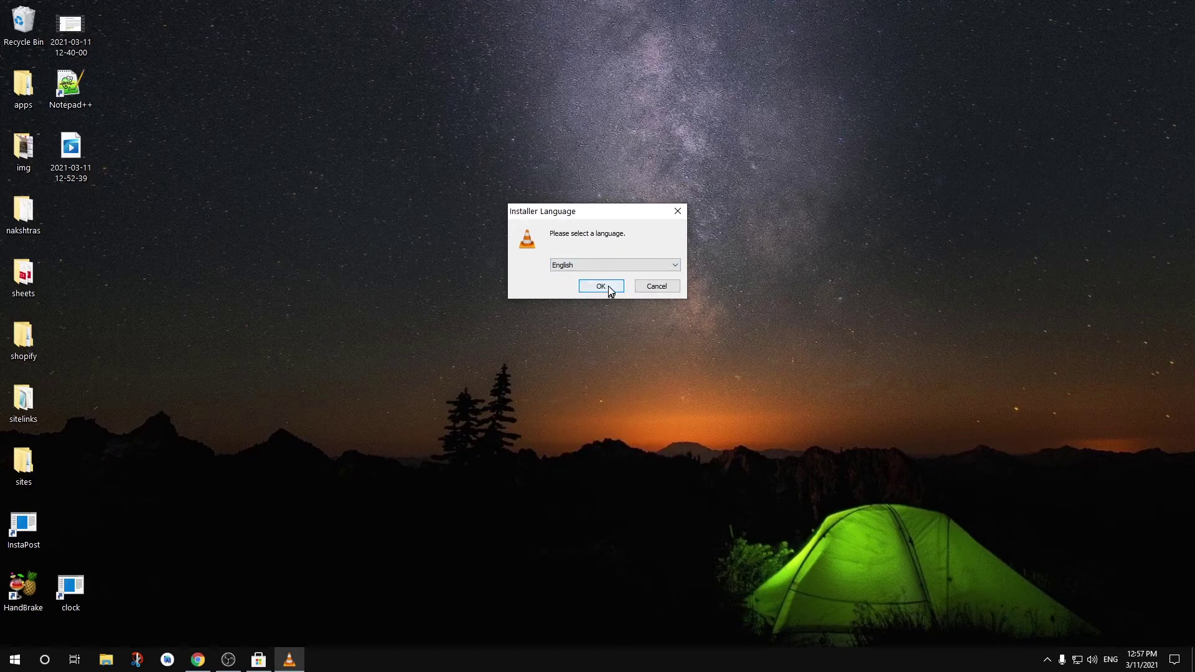
click(608, 289)
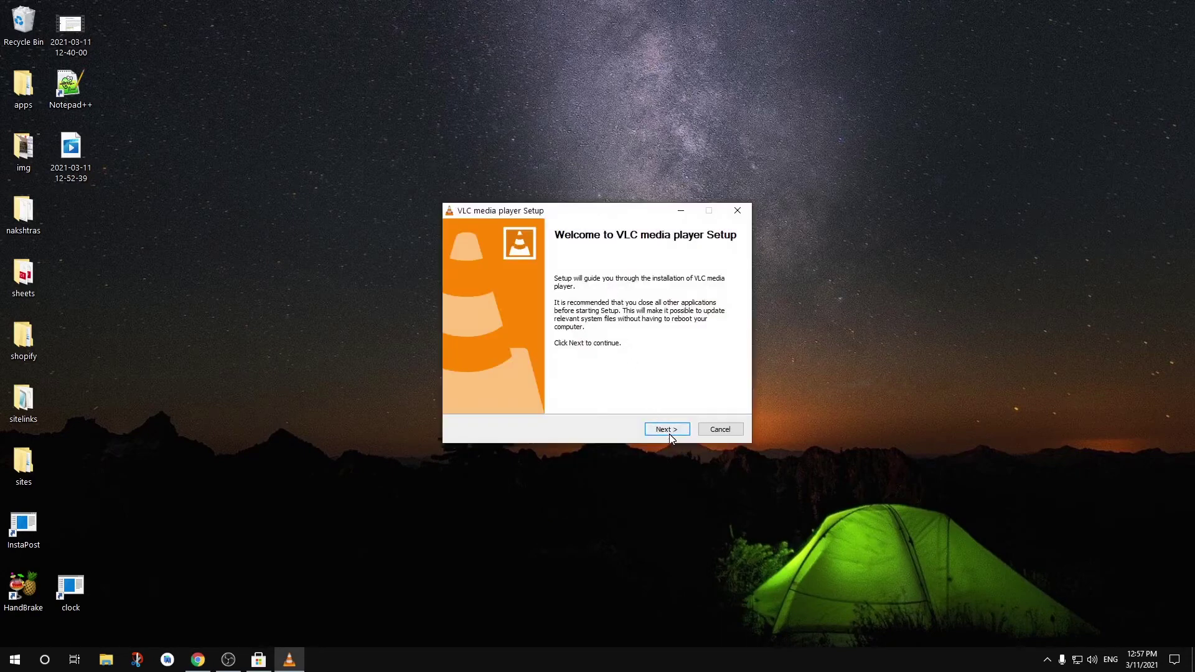
- Continue past the Welcome and License pages, keeping the default components
click(670, 435)
click(670, 434)
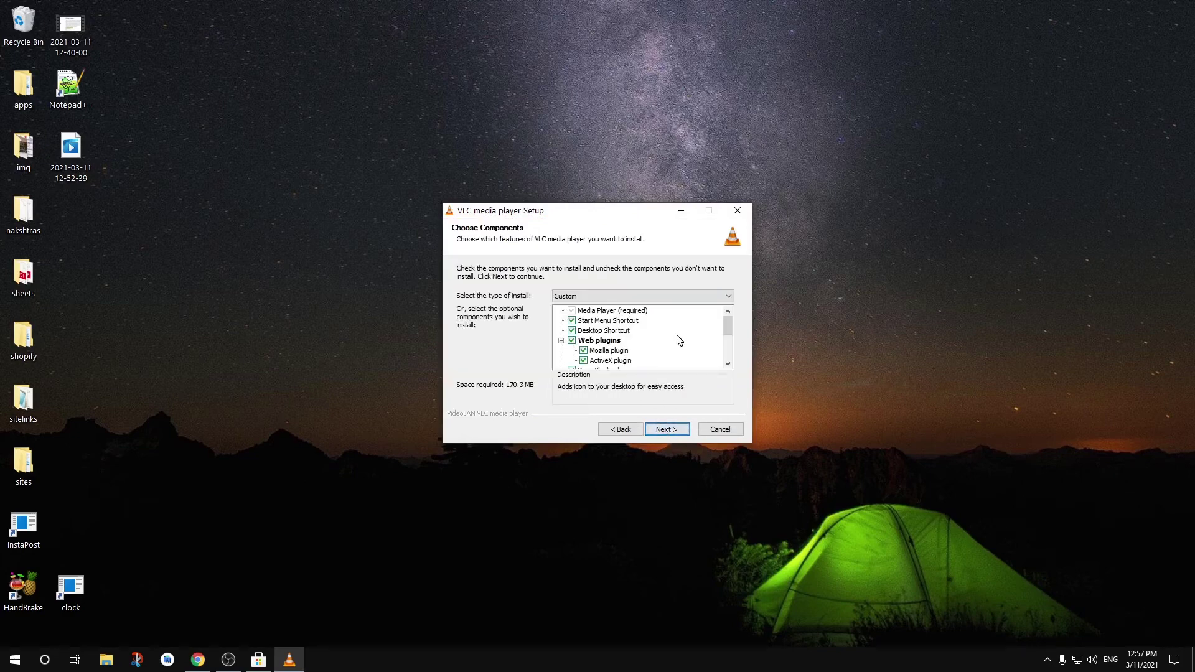
scroll(679, 340, down, 3)
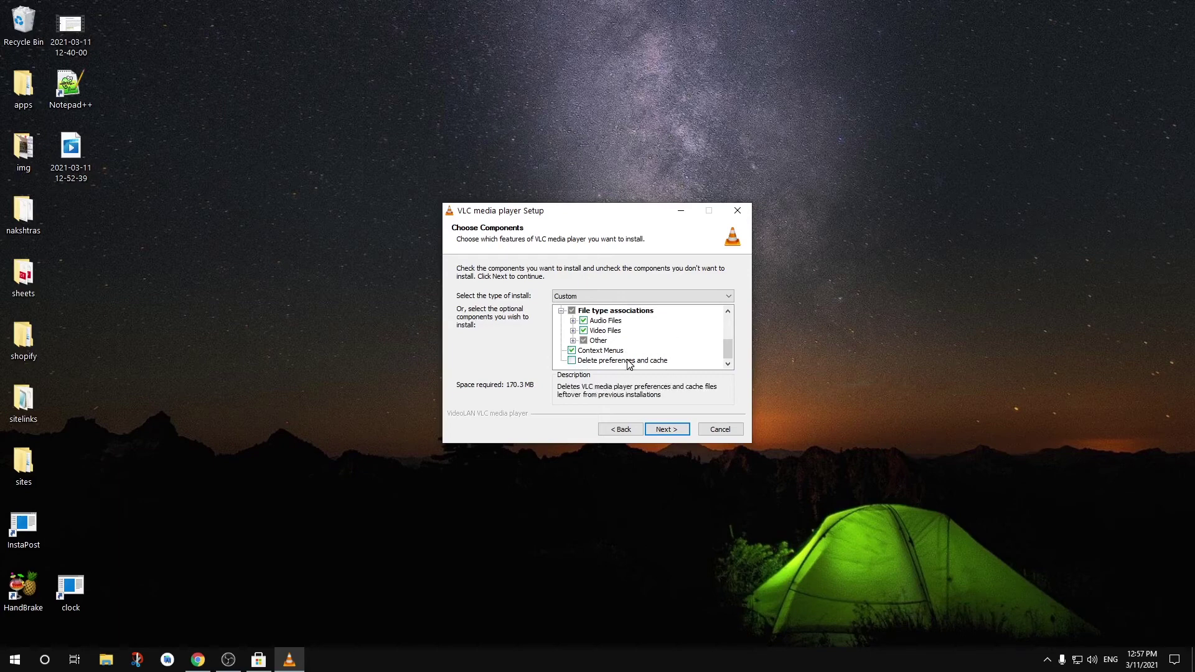
scroll(697, 356, up, 3)
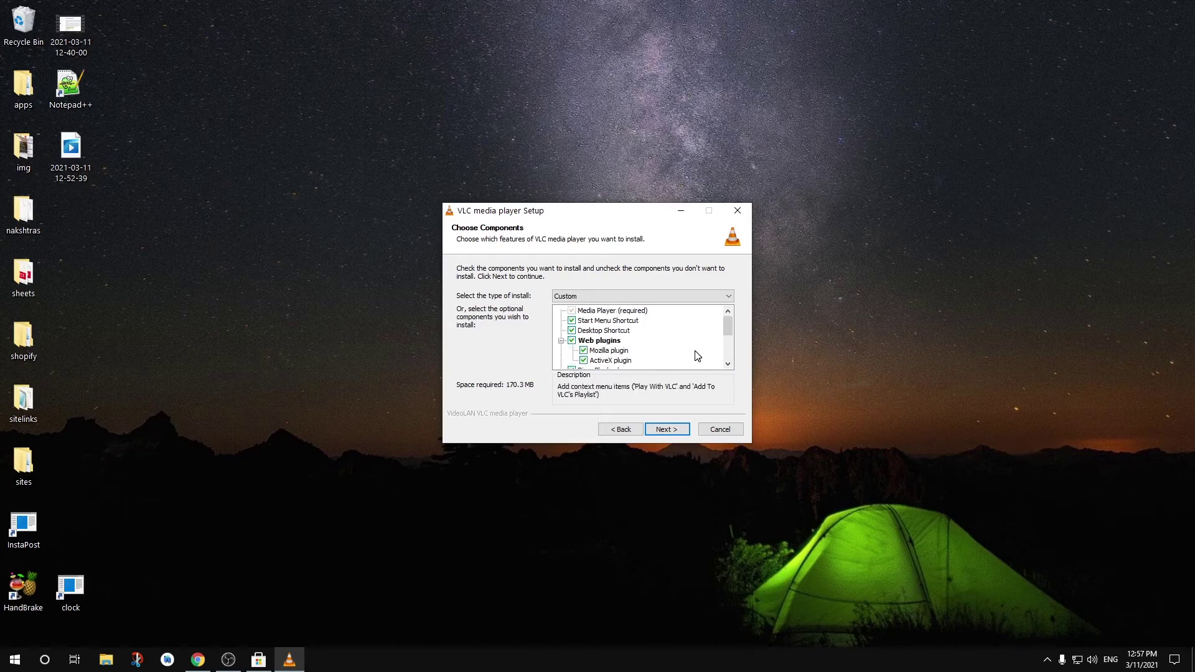
scroll(697, 356, down, 3)
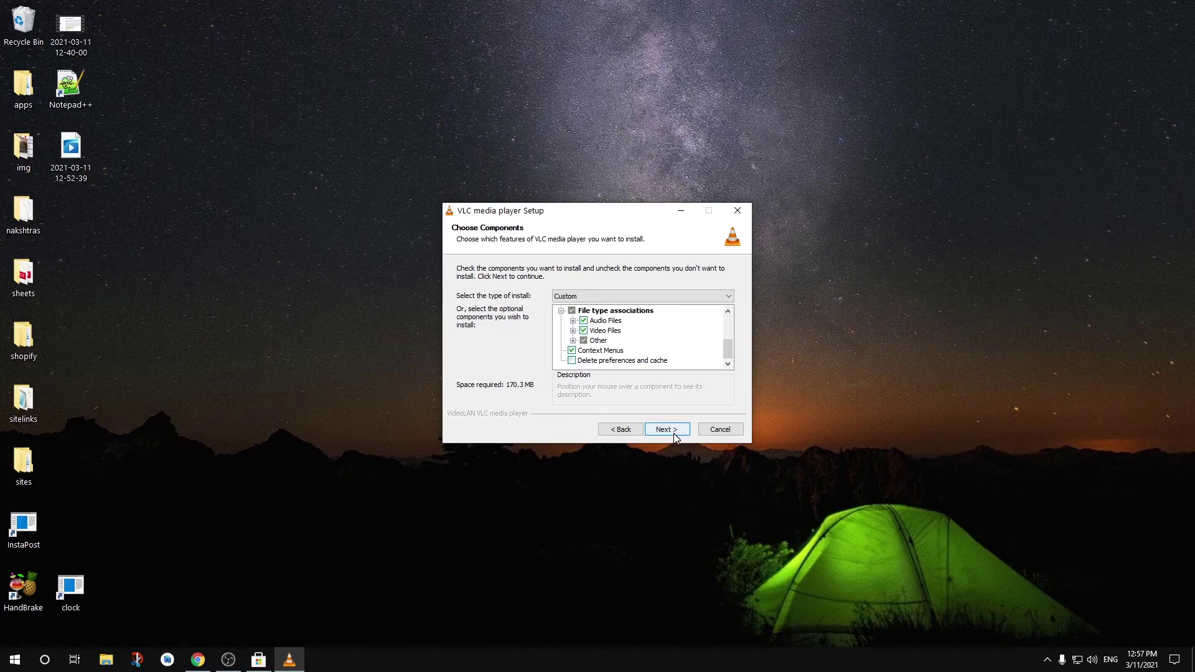
scroll(666, 350, up, 3)
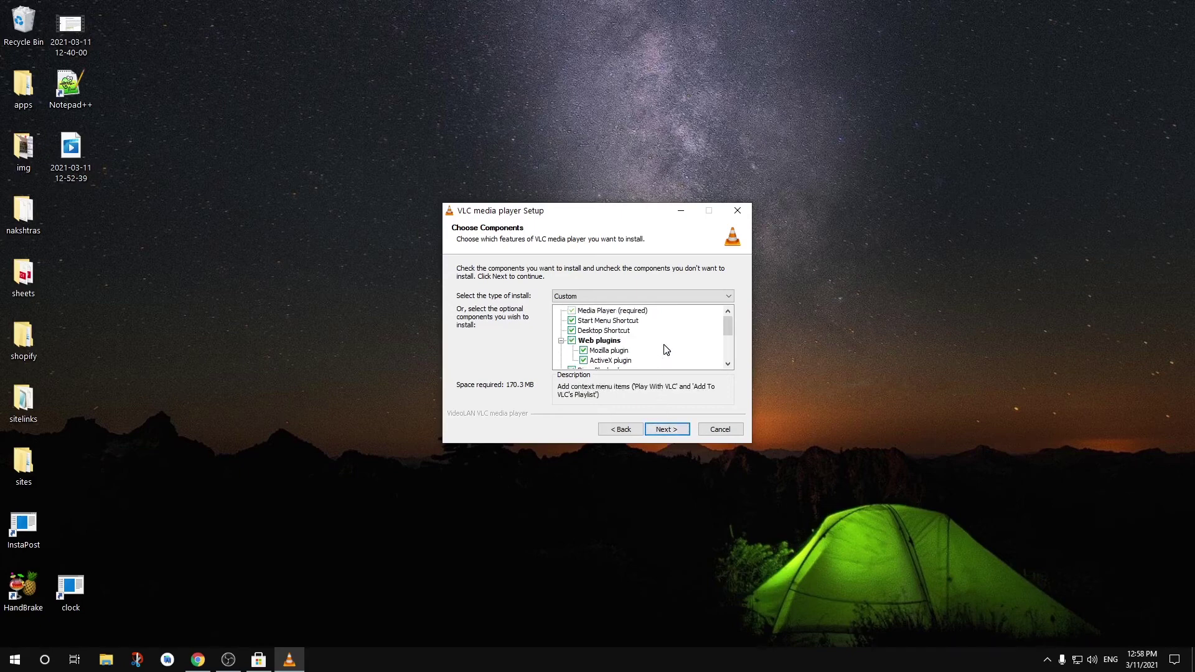
scroll(666, 350, down, 3)
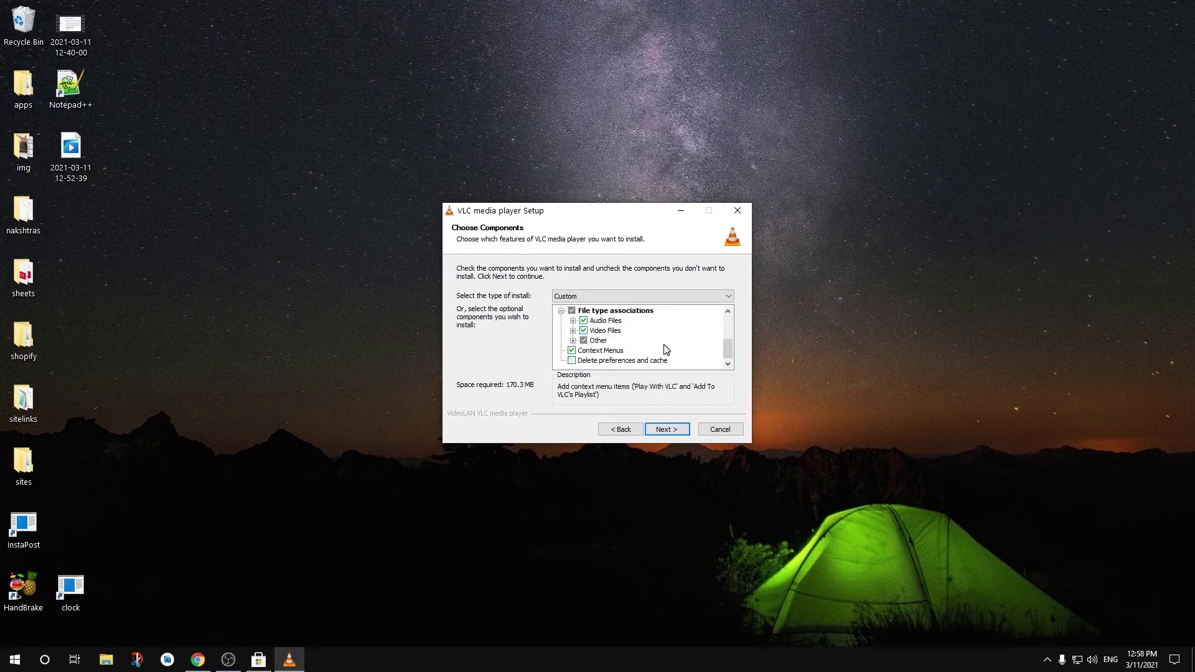
click(671, 431)
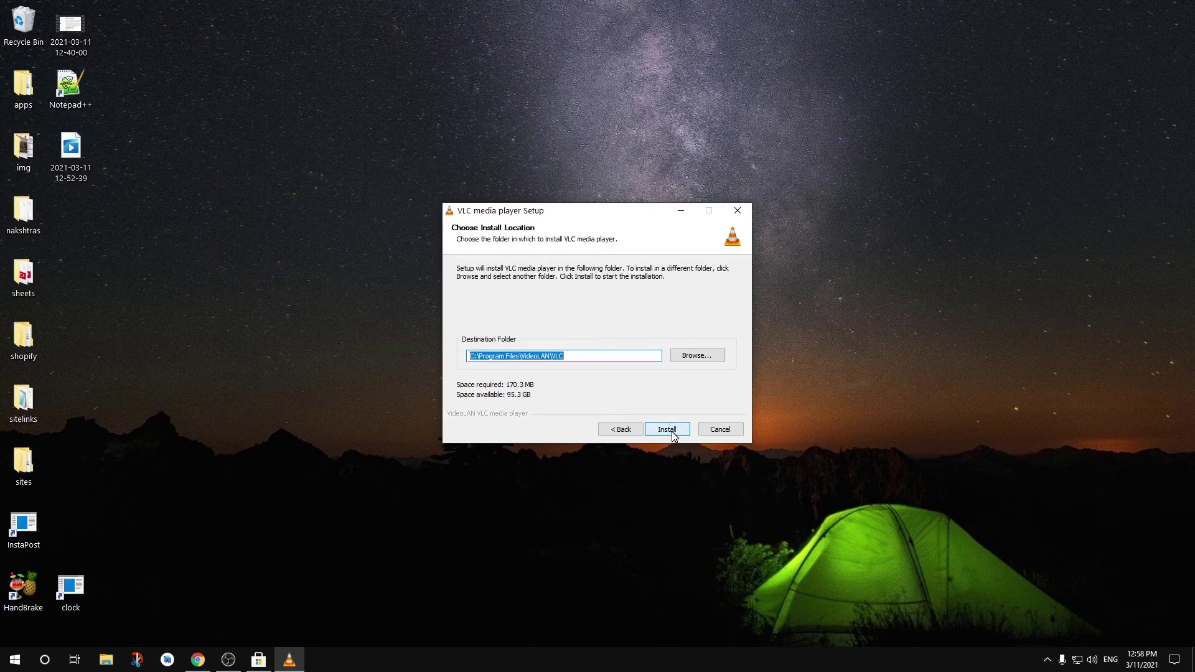
- Start installing VLC into the default folder C:\Program Files\VideoLAN\VLC
click(671, 432)
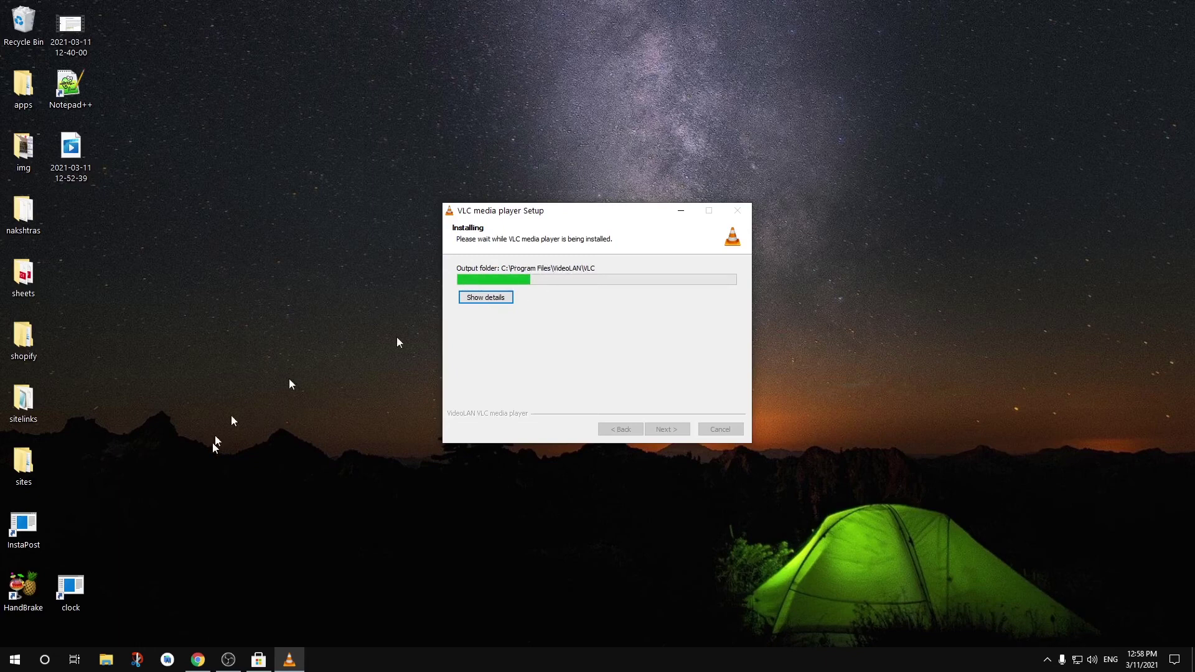
- Browse This PC > Windows (C:) > Program Files (x86) in File Explorer, then close it
click(106, 659)
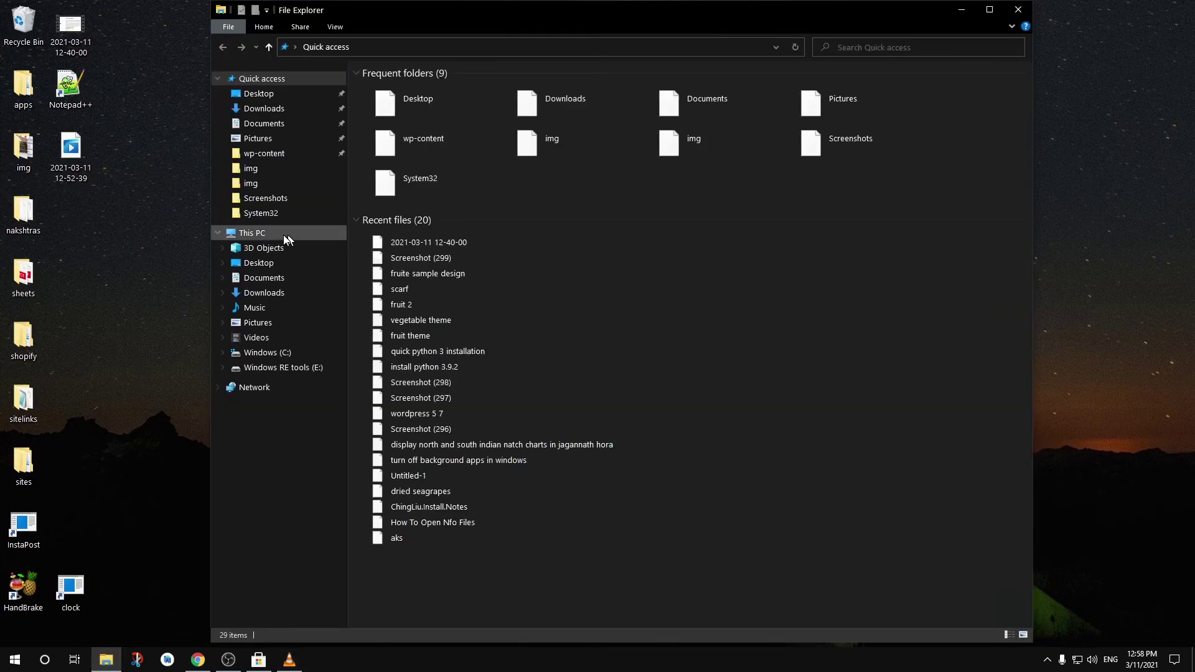
click(283, 234)
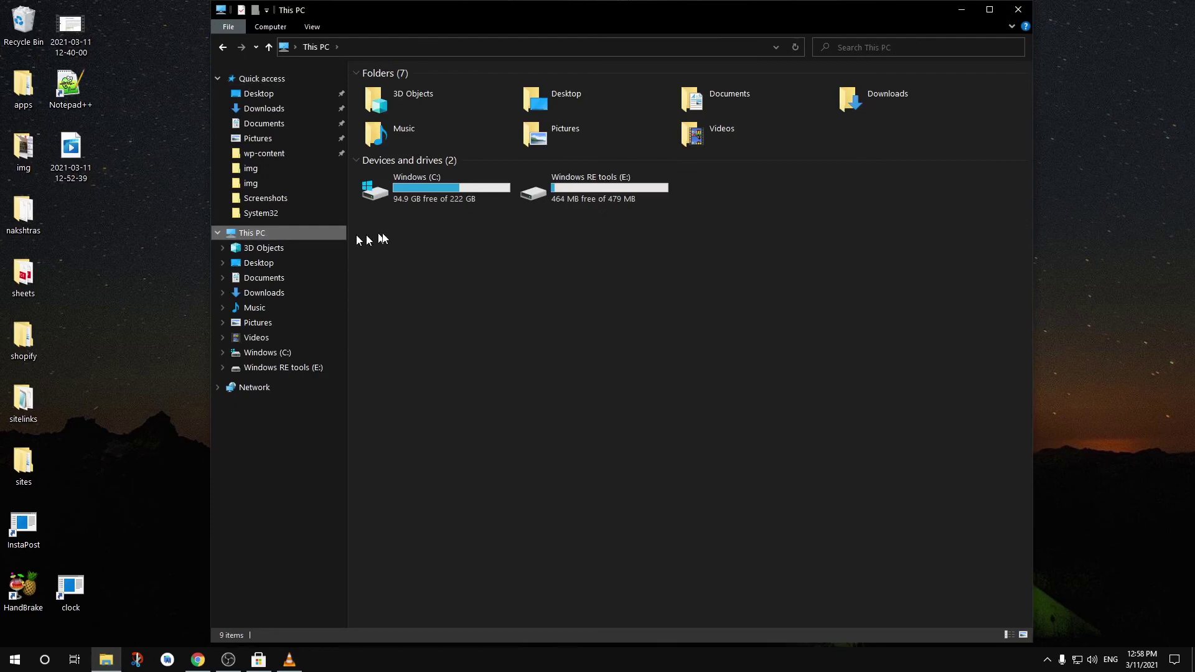
click(409, 191)
double_click(406, 187)
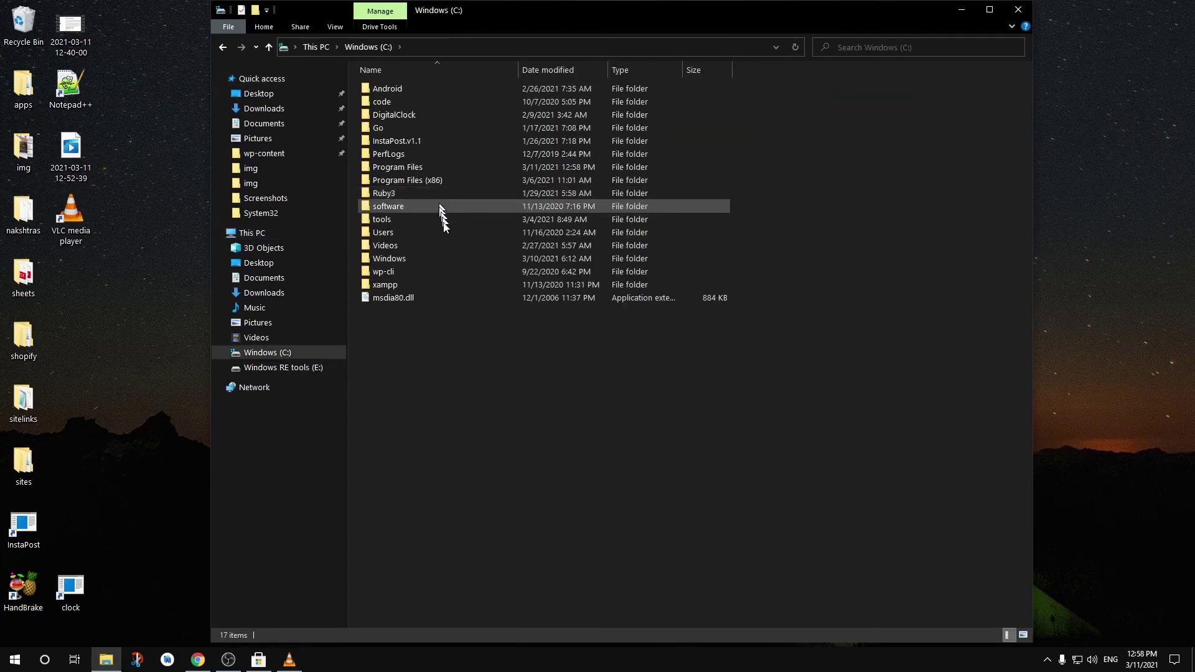
double_click(435, 181)
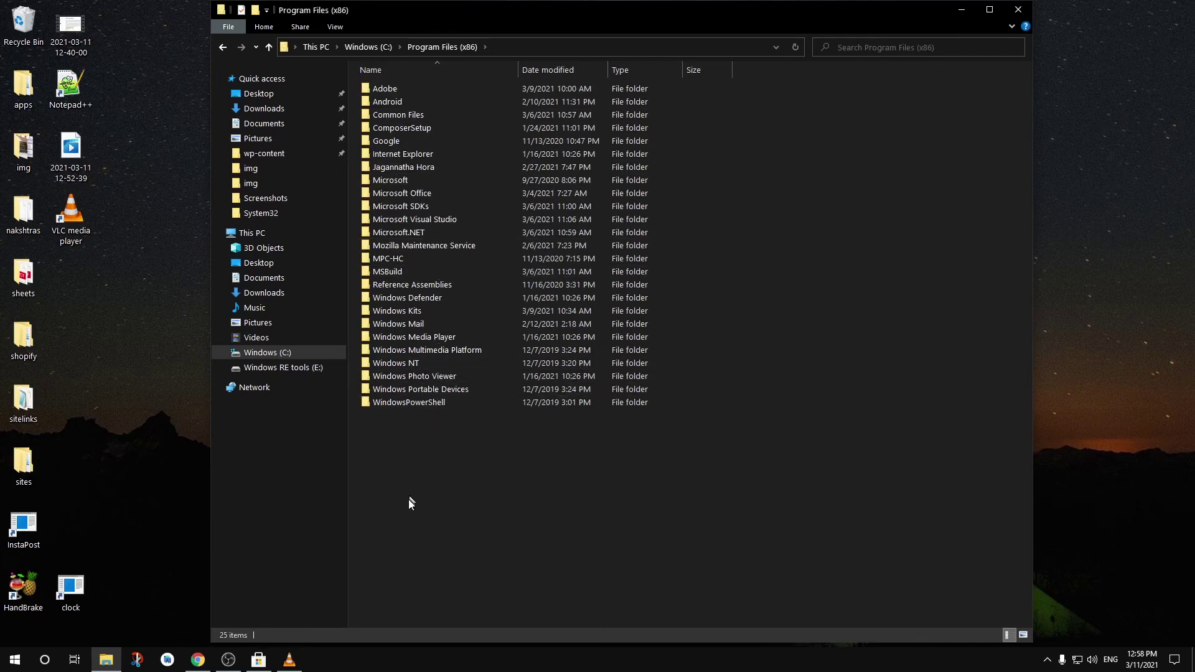
click(1018, 9)
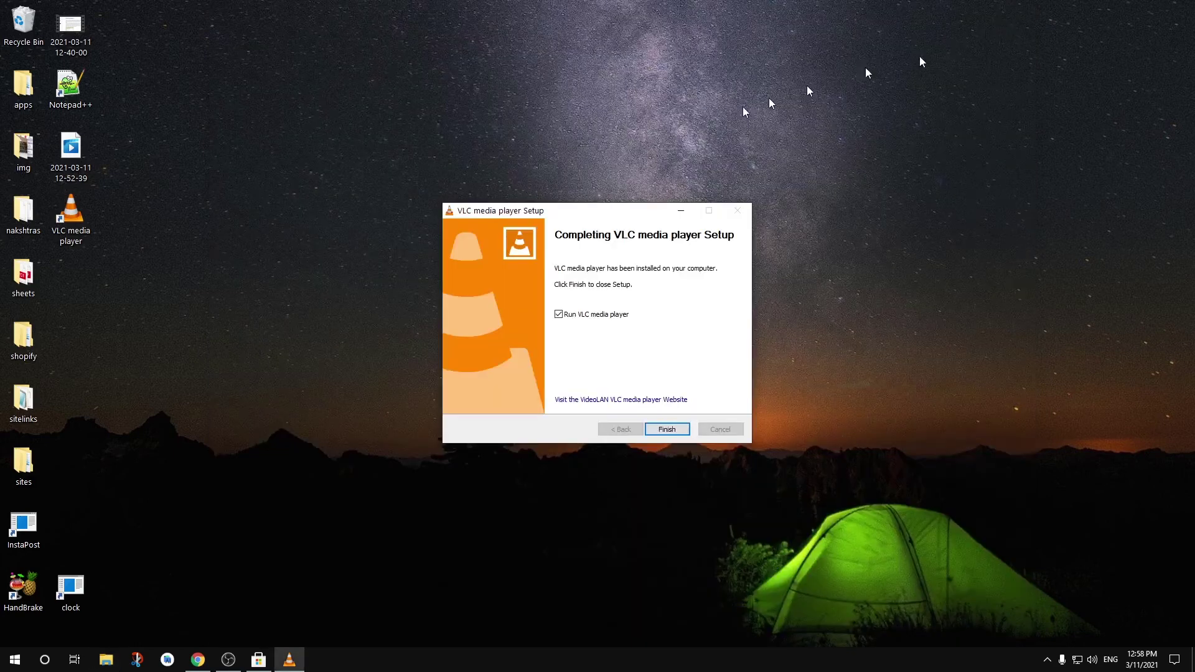
- Launch VLC from the finished installer and accept the privacy and network policy with update checks off
click(678, 431)
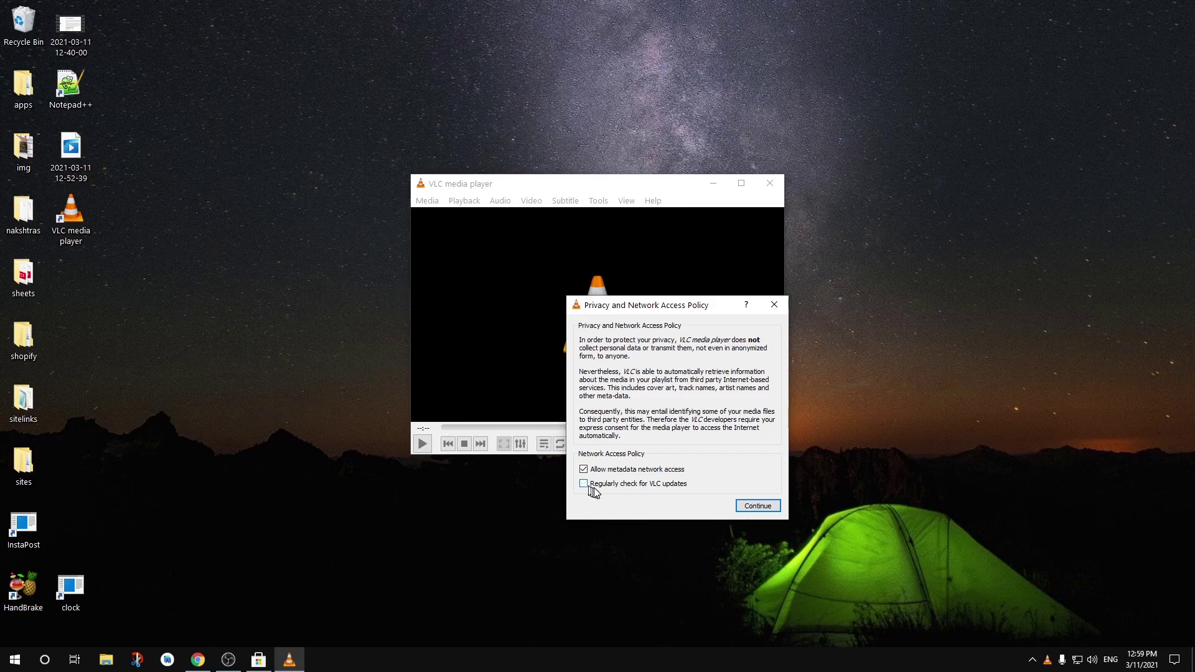
click(749, 508)
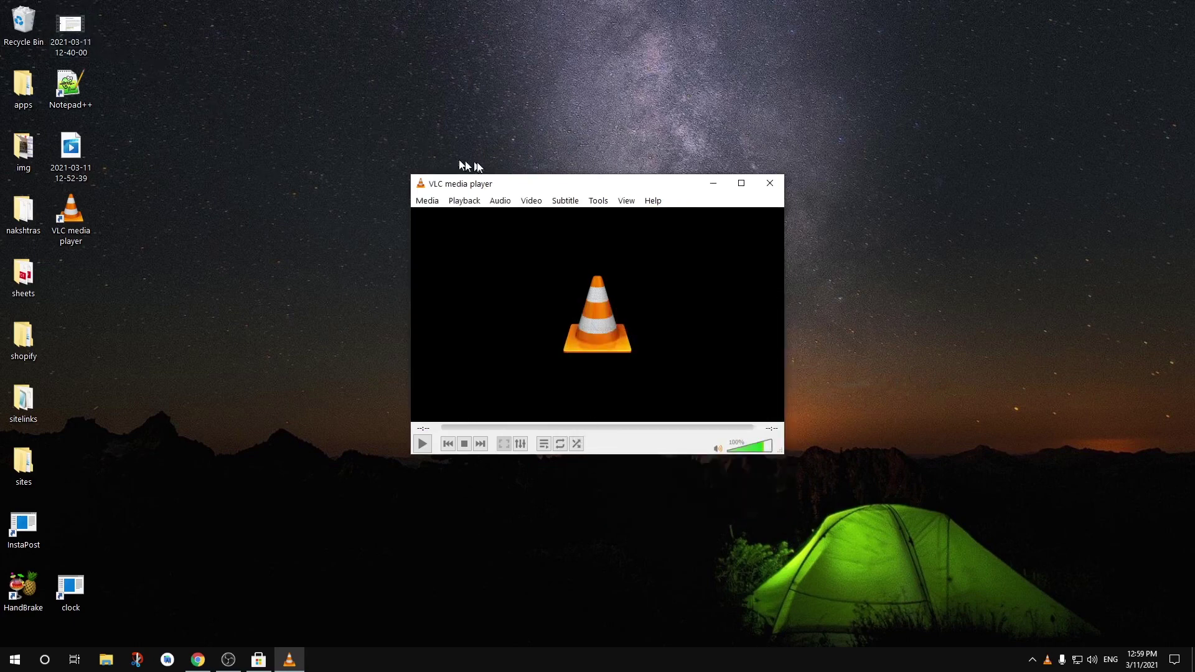
- Move the player window up and left, then look at VLC's tray-icon quick actions
drag(507, 186, 422, 126)
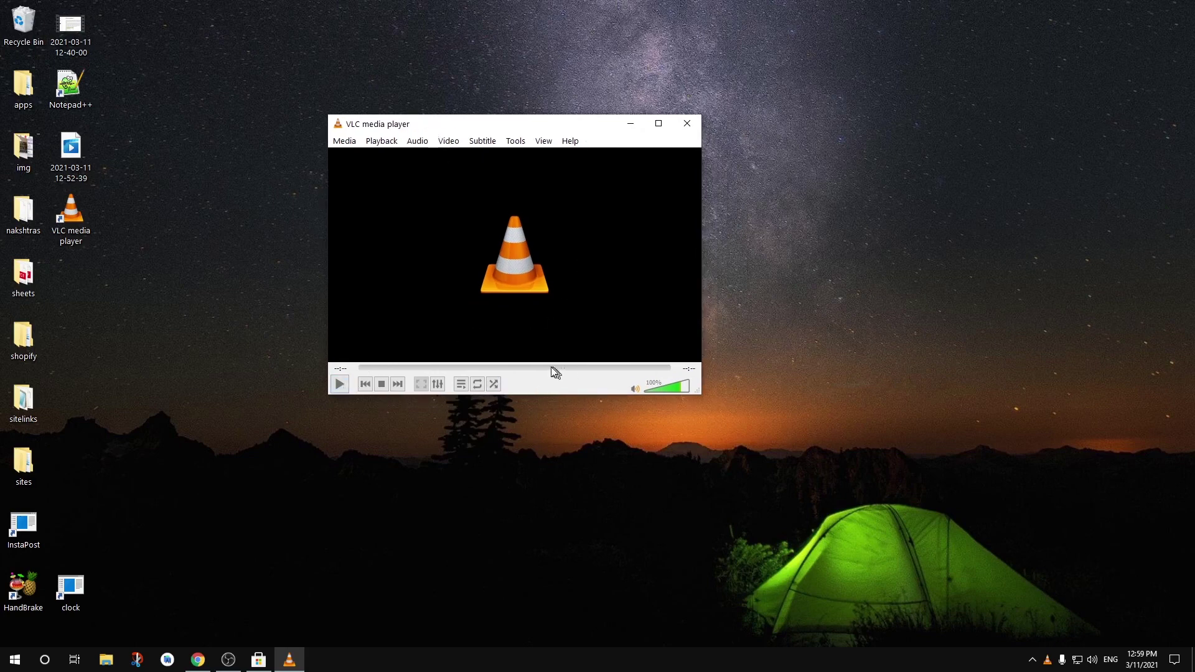
click(1045, 661)
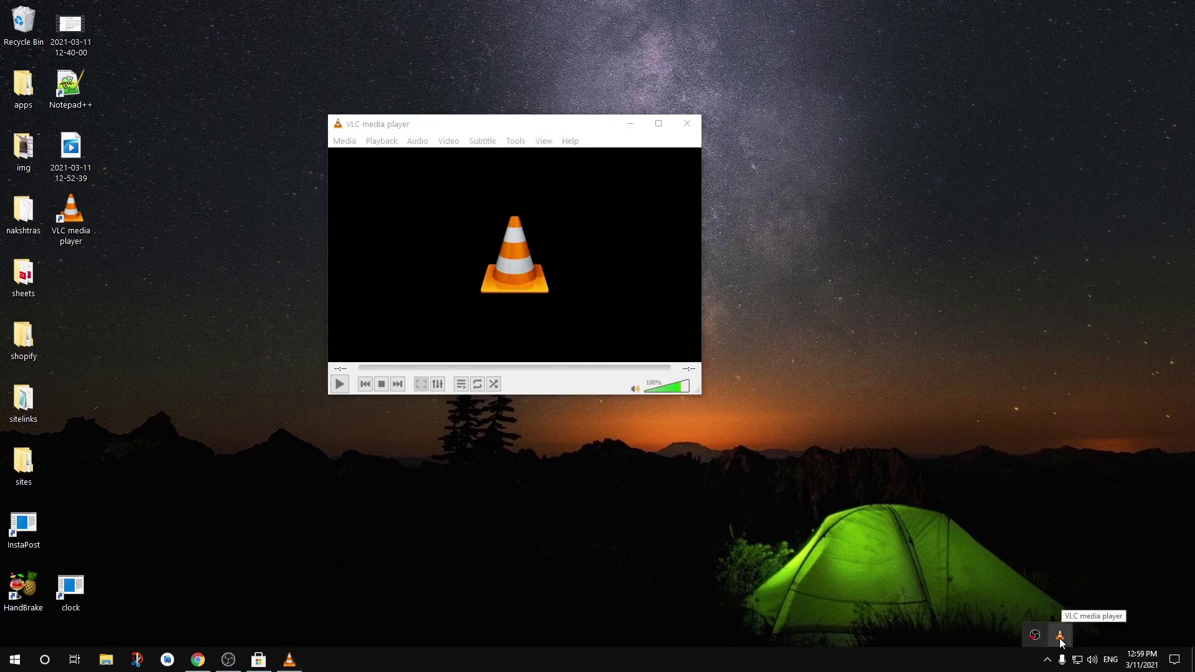
right_click(1062, 641)
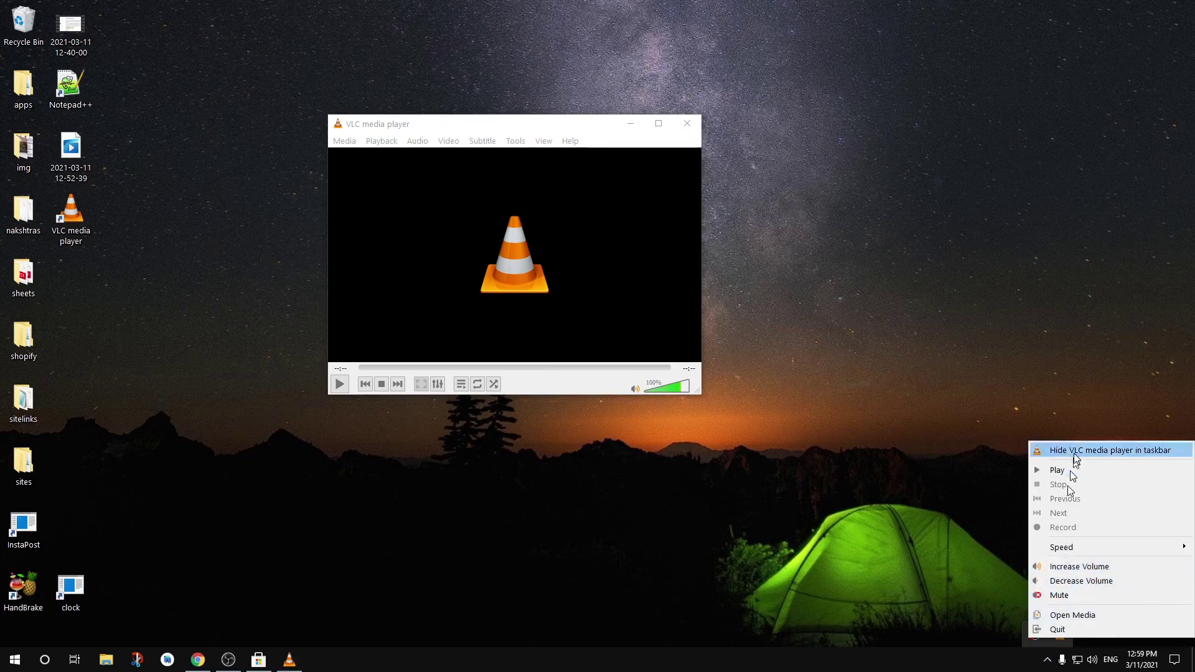
click(868, 422)
- Browse the video-area context menu and the Media and Help menus, then close them
right_click(534, 214)
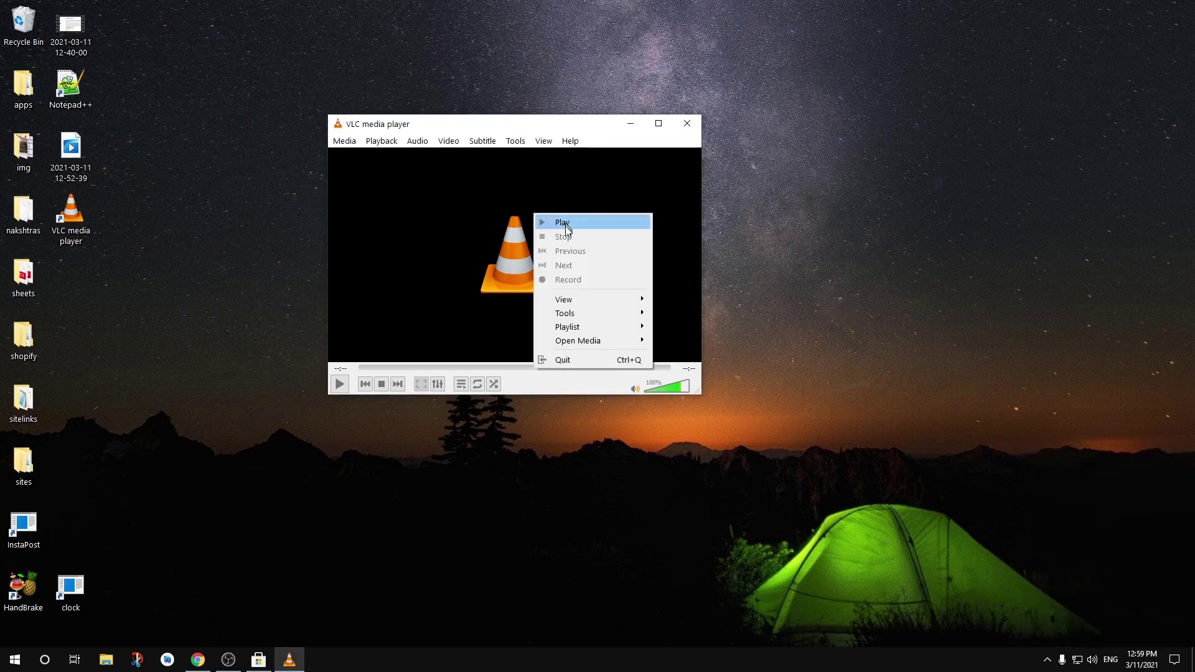
click(343, 142)
mouse_move(372, 146)
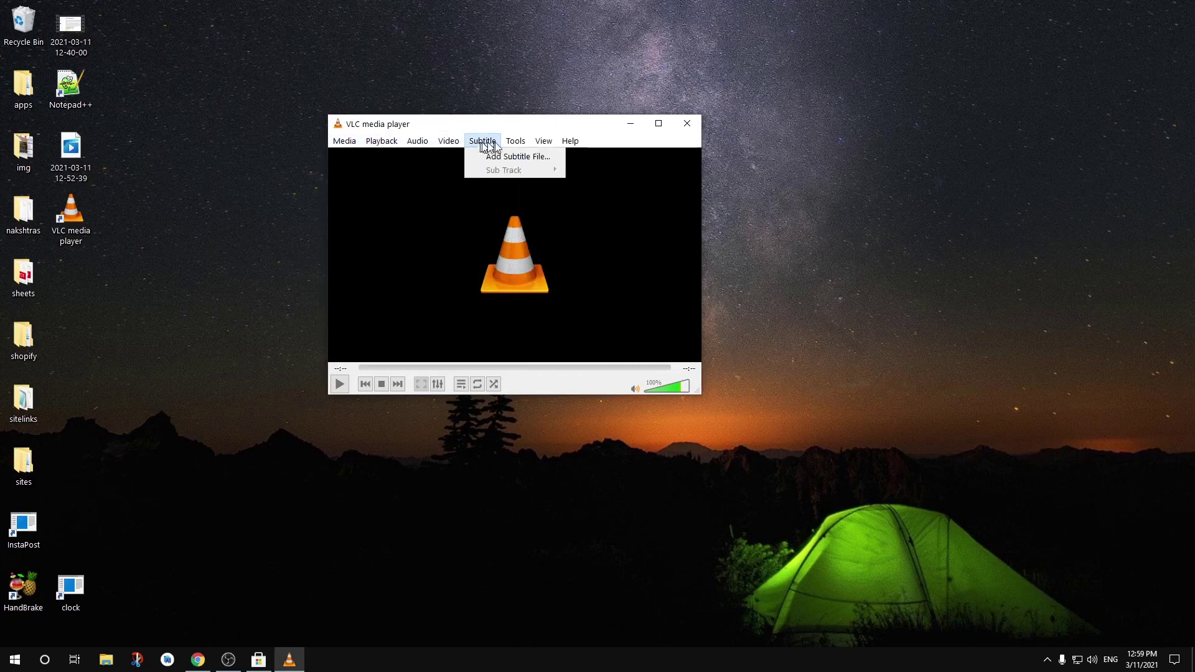
mouse_move(570, 142)
click(600, 126)
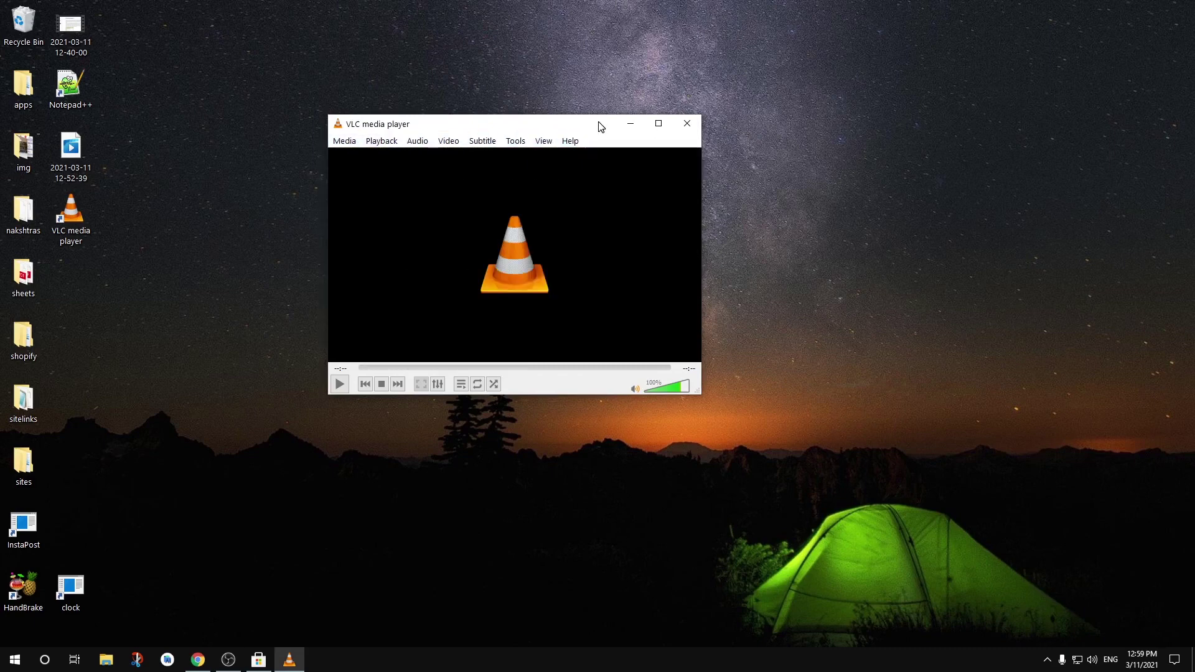